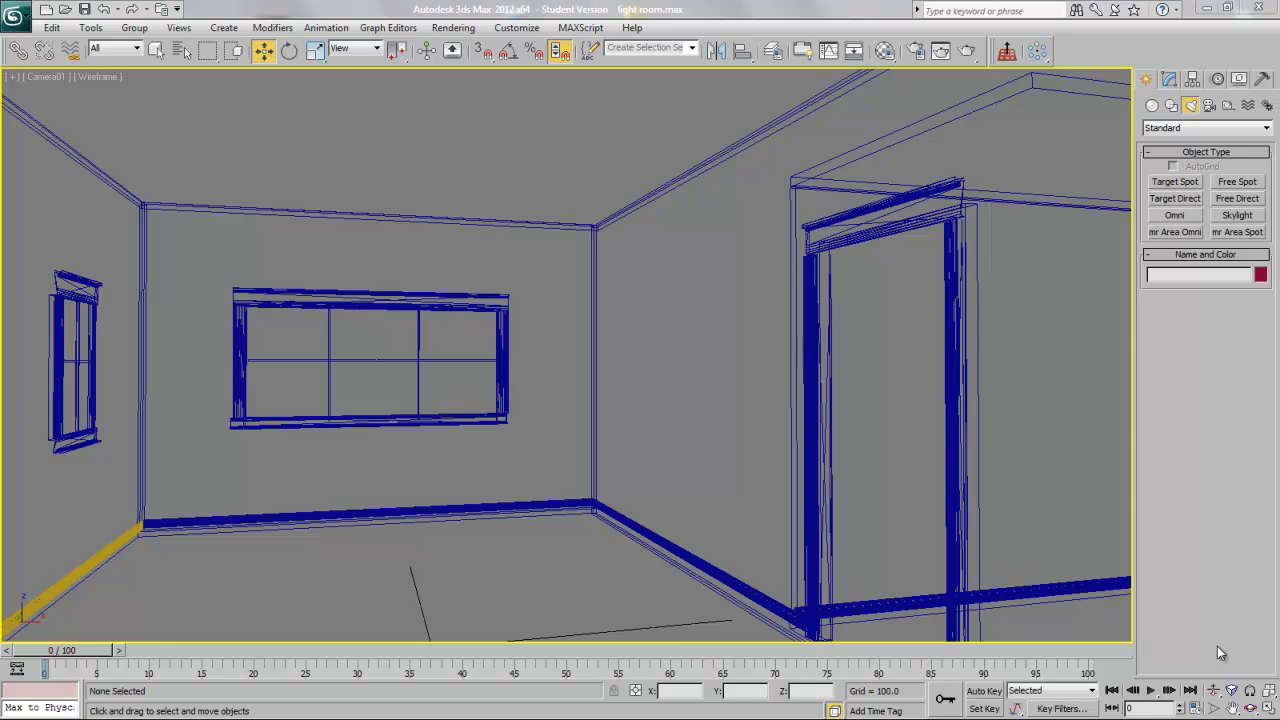
- Render a test image of the unlit room from Camera01
left_click(967, 51)
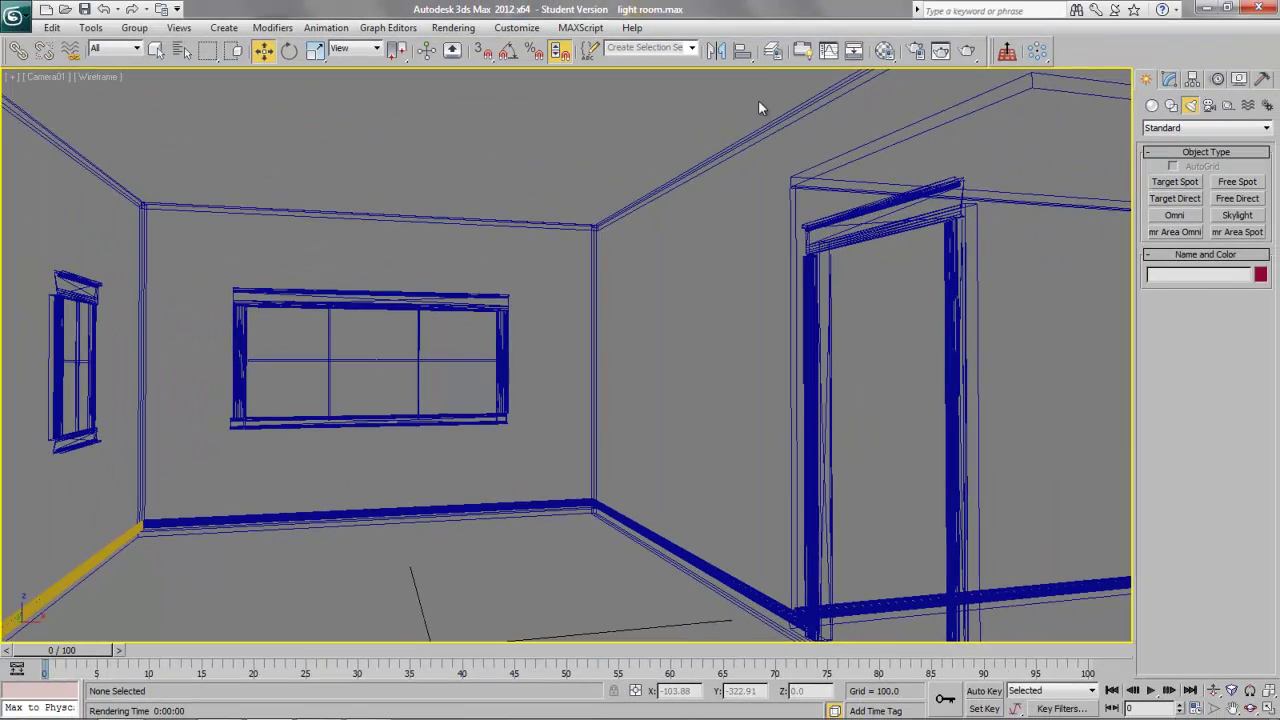
- In the Top view, place target directional light Direct001 aiming into the room from the upper left
key("t")
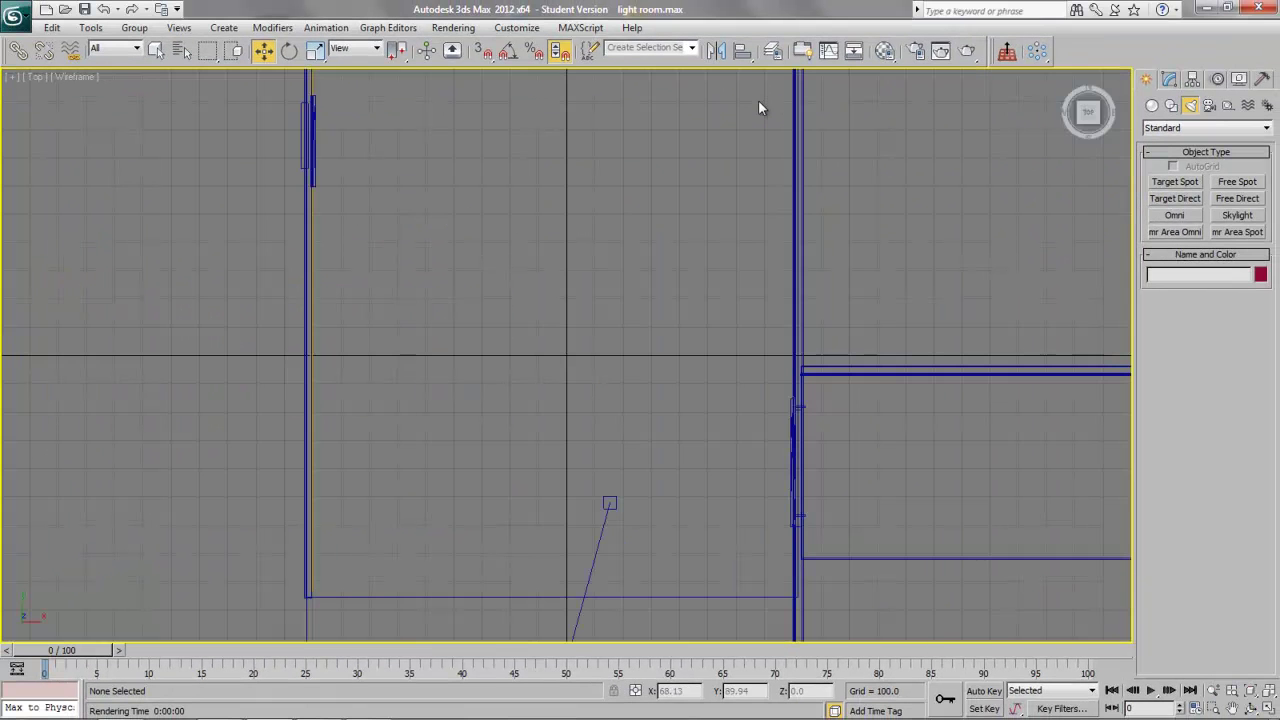
left_click(1268, 690)
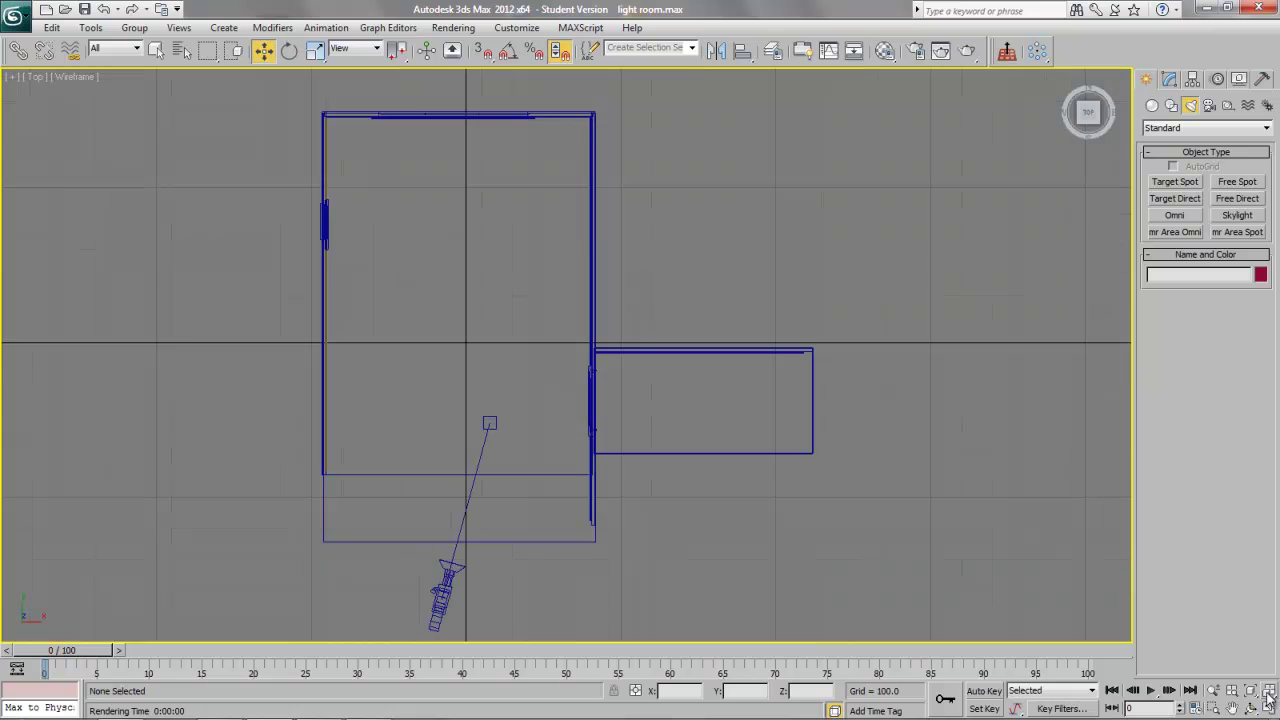
left_click(1177, 200)
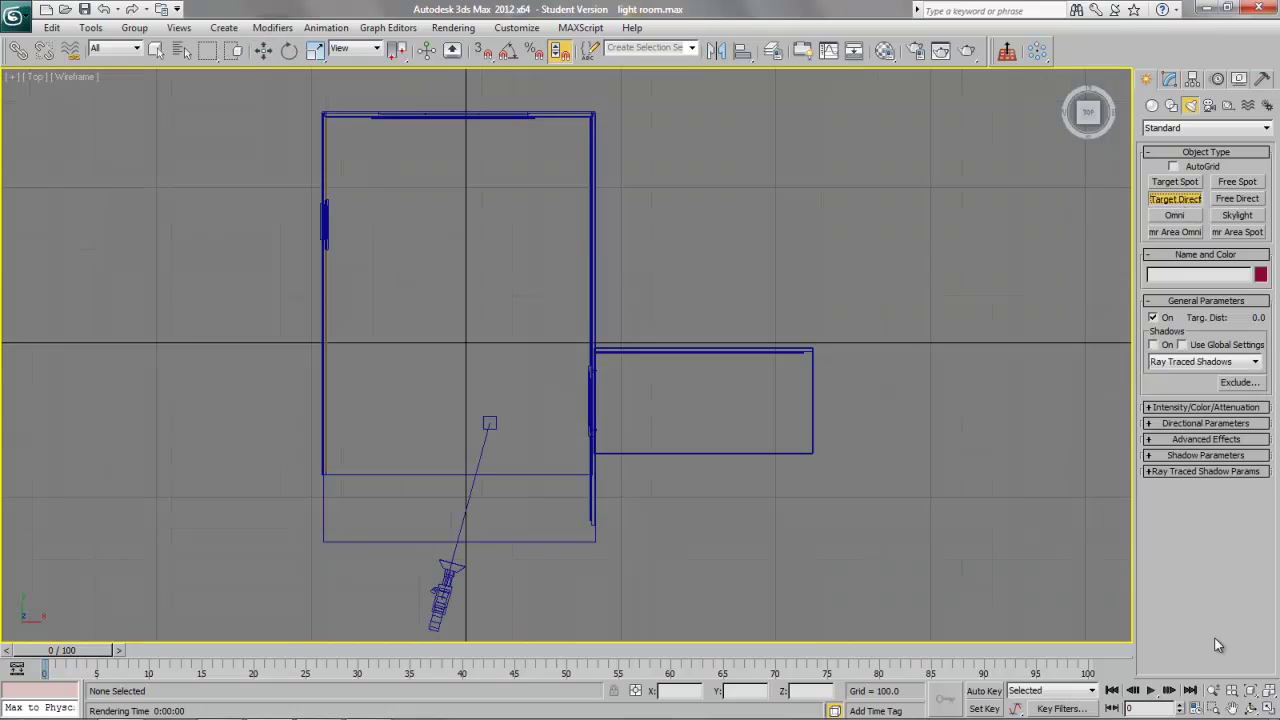
left_click(1213, 690)
left_click_drag(628, 240, 618, 318)
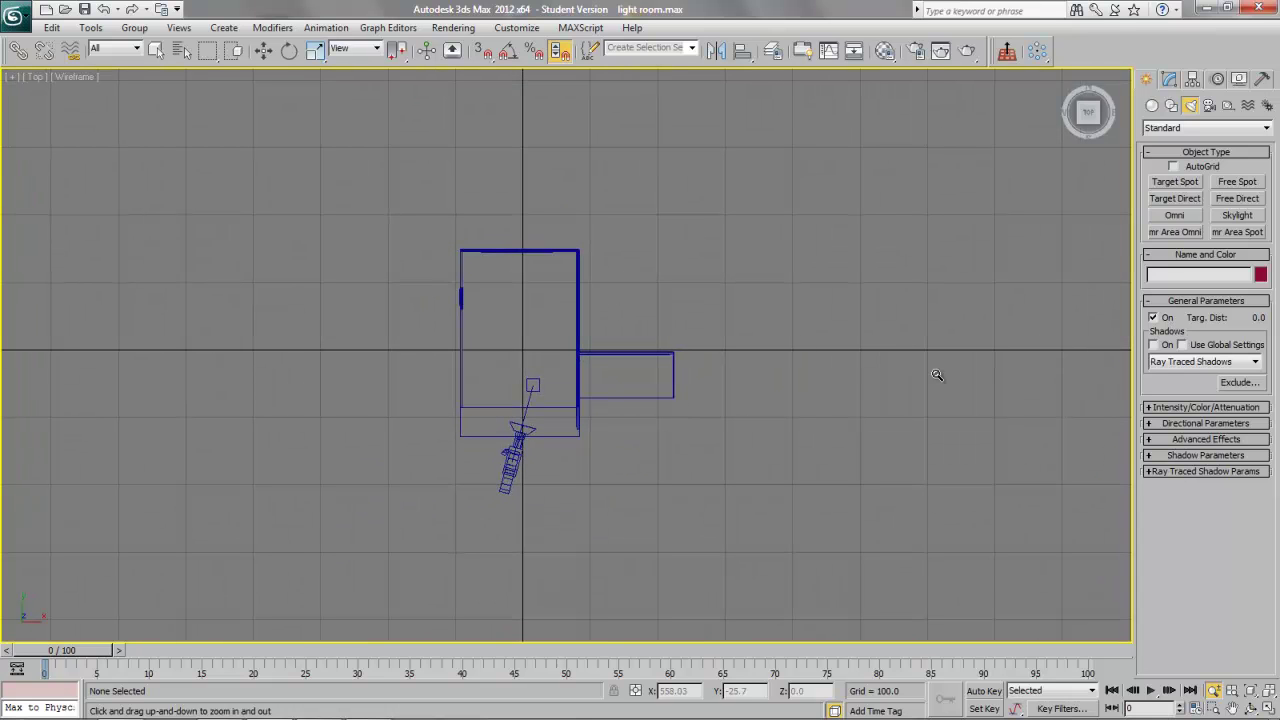
left_click(1177, 200)
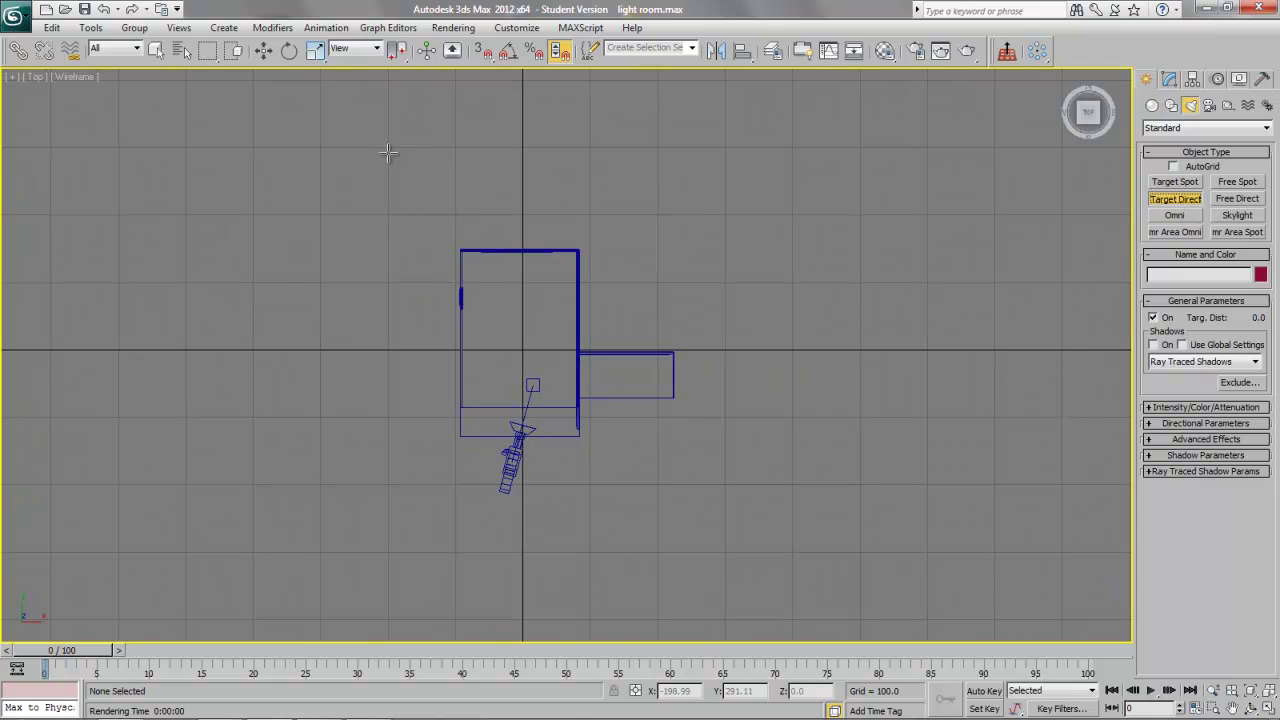
left_click_drag(385, 168, 520, 312)
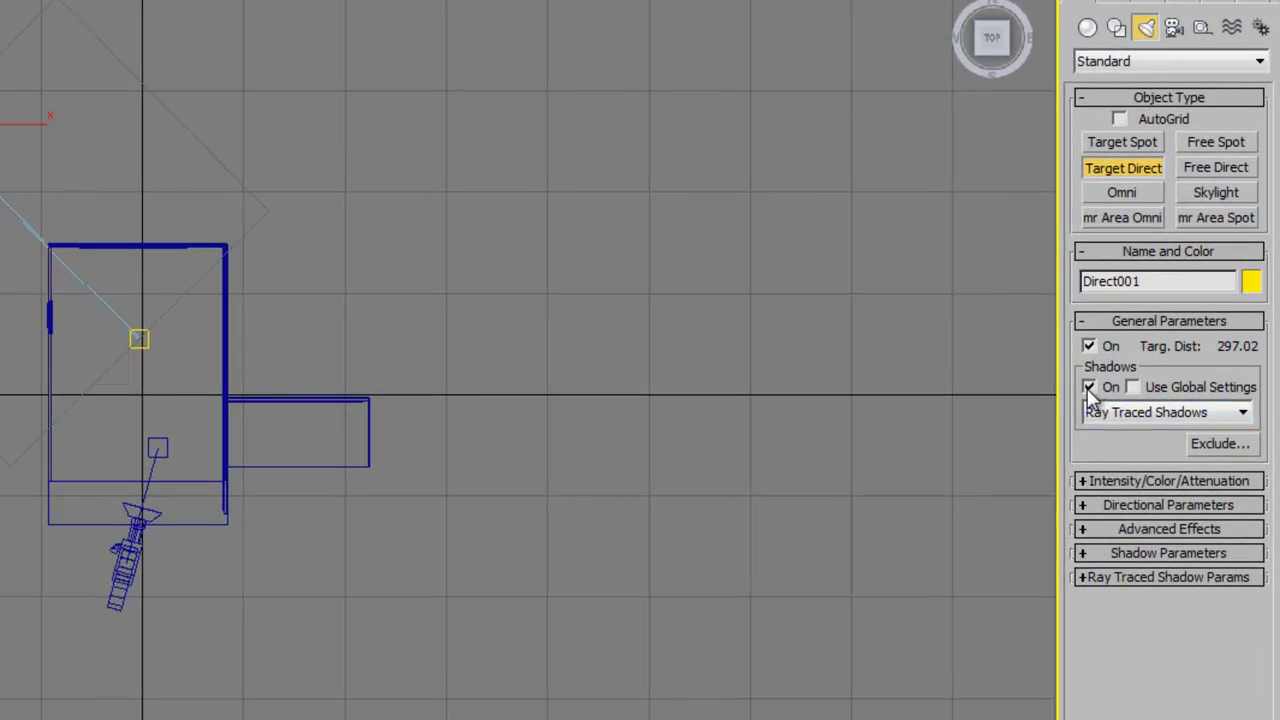
- Set Direct001's multiplier to 1.5 and its colour to warm pale yellow (RGB 238, 217, 133)
left_click(1142, 481)
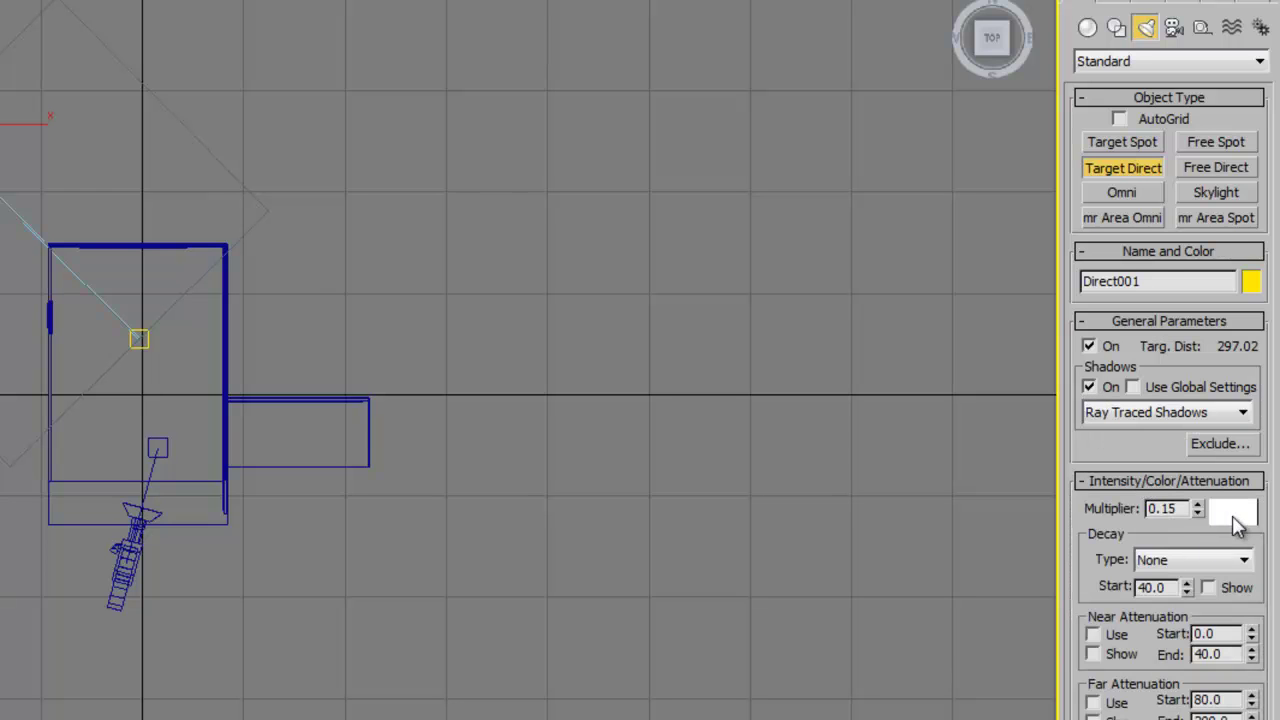
left_click_drag(1183, 508, 1086, 513)
type("1.5")
left_click(1234, 511)
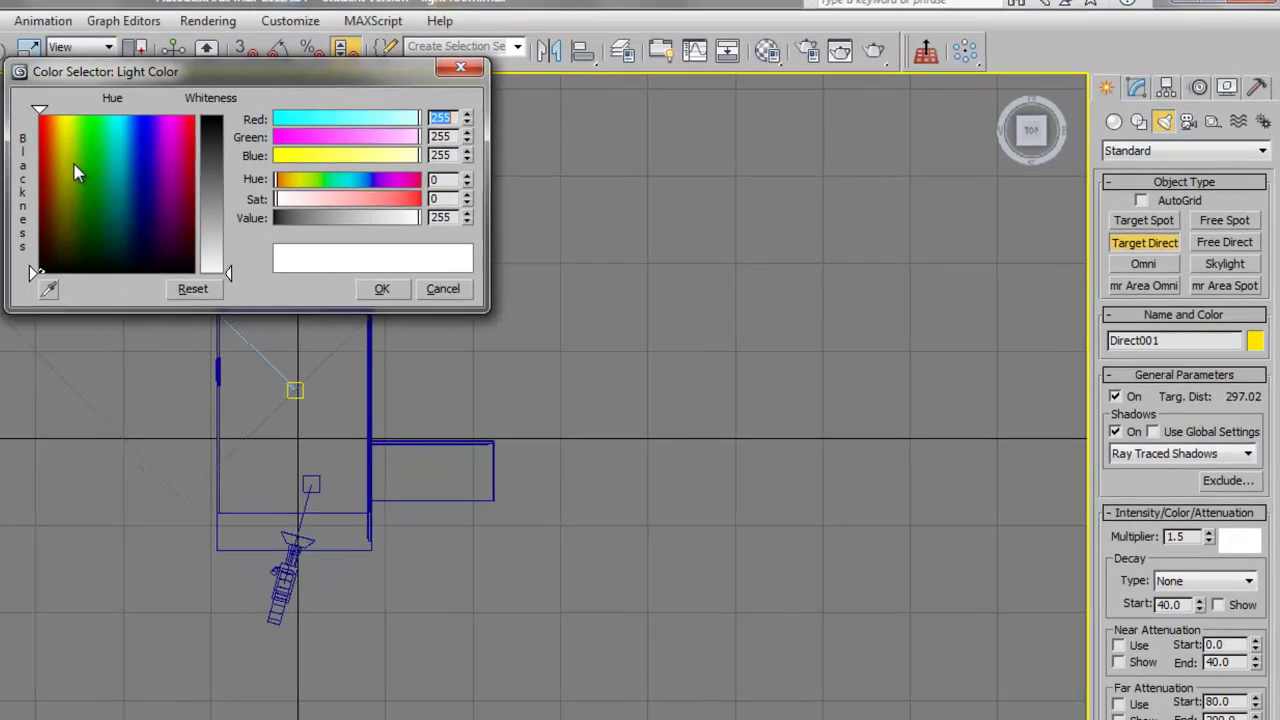
mouse_move(74, 164)
left_mouse_down()
mouse_move(81, 155)
mouse_move(81, 209)
mouse_move(67, 196)
mouse_move(77, 238)
mouse_move(88, 159)
mouse_move(77, 146)
left_mouse_up()
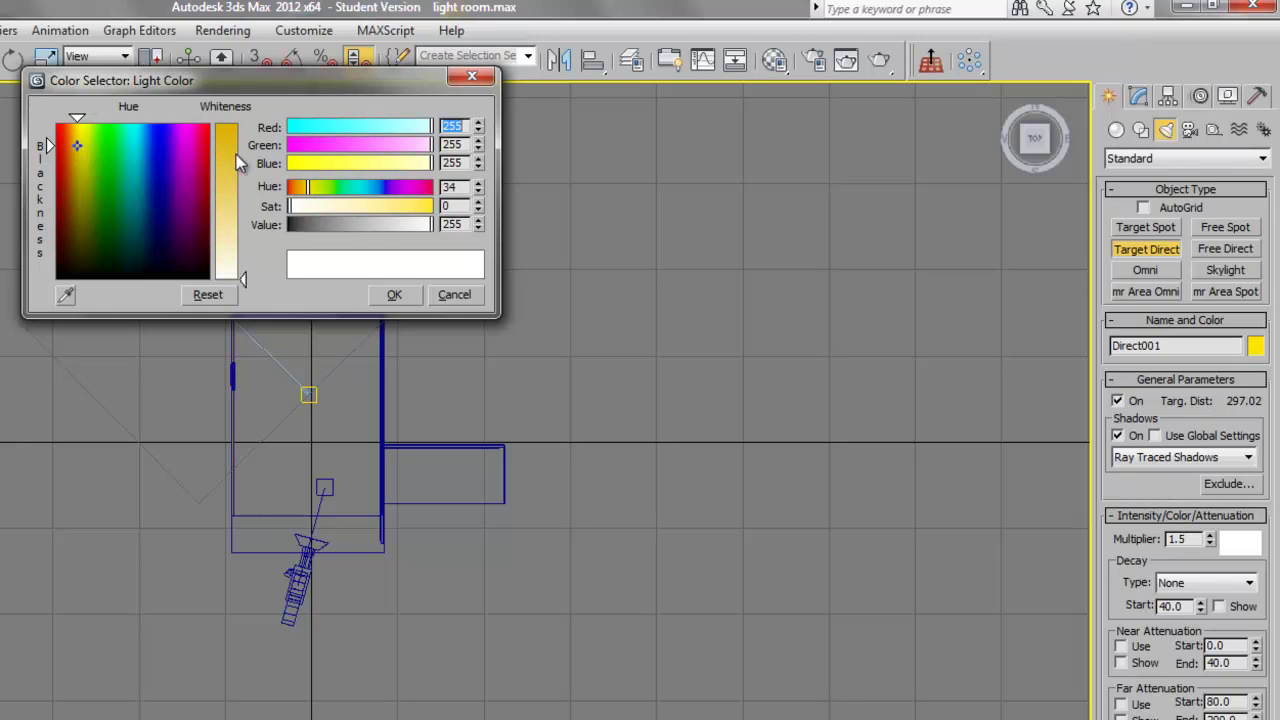
left_click_drag(236, 154, 220, 214)
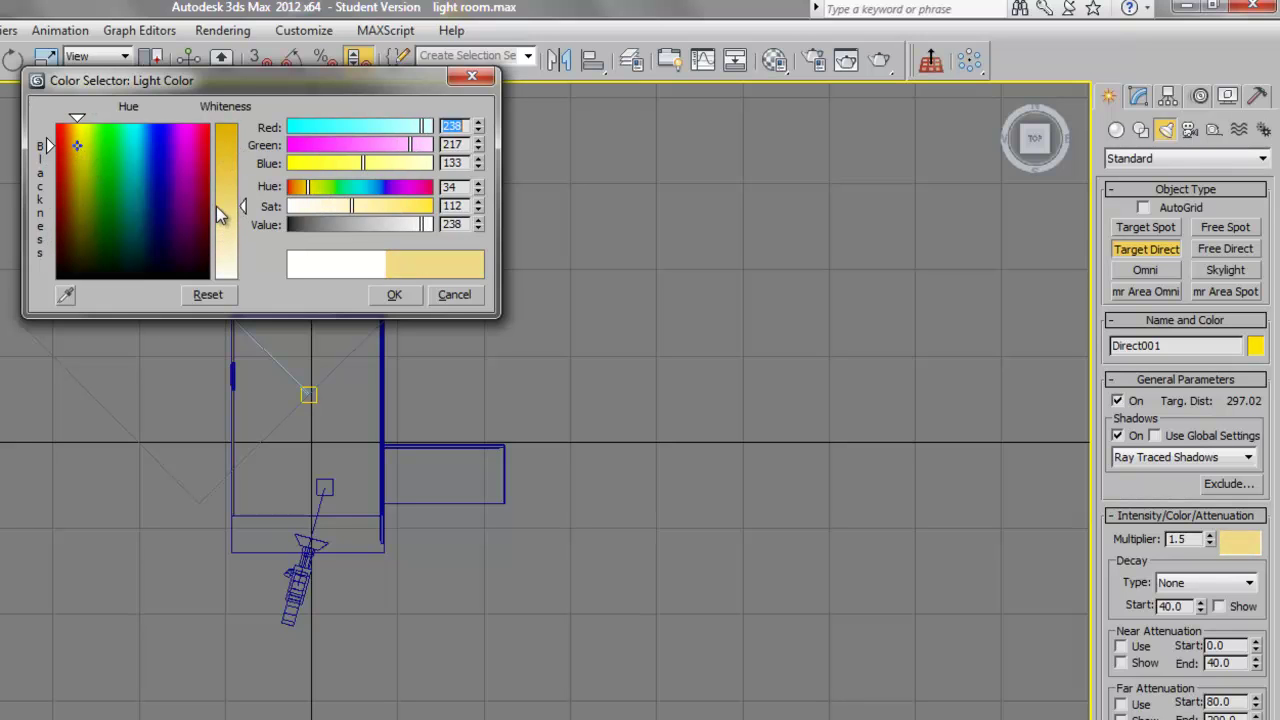
left_click(394, 294)
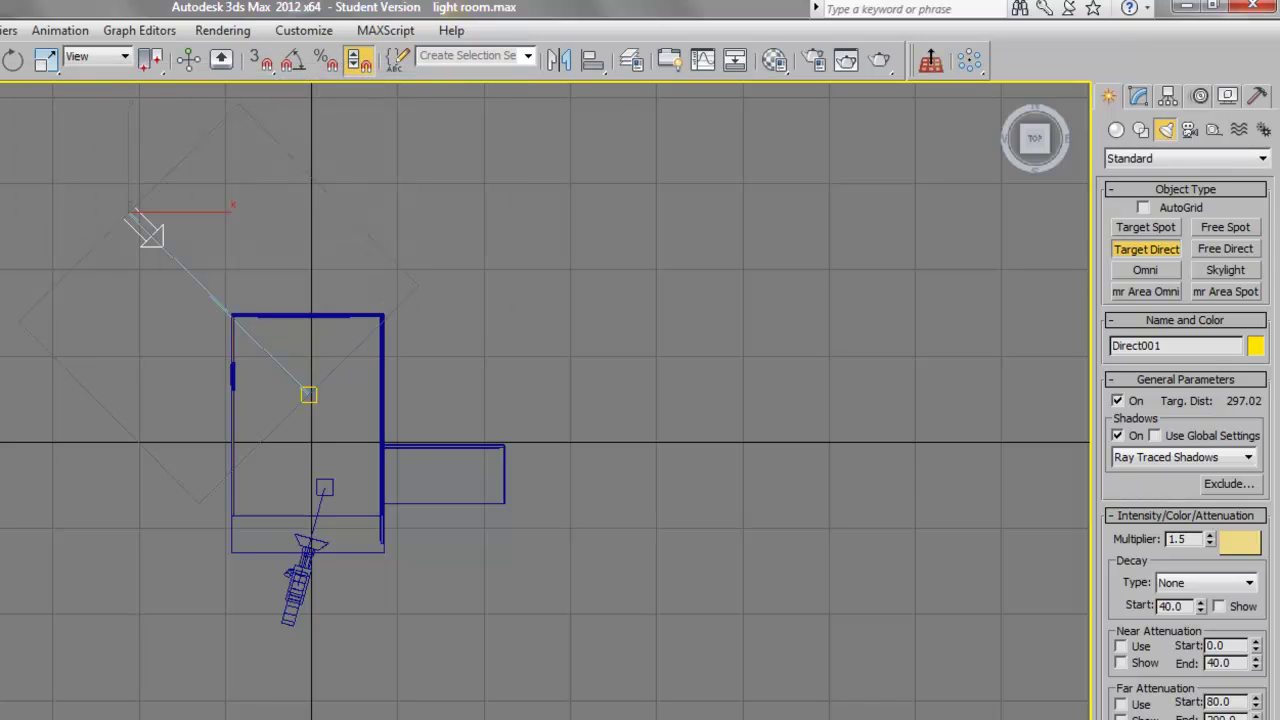
- Widen Direct001's falloff to 197.5, then switch to the Front view
scroll(1186, 696, "down", 2)
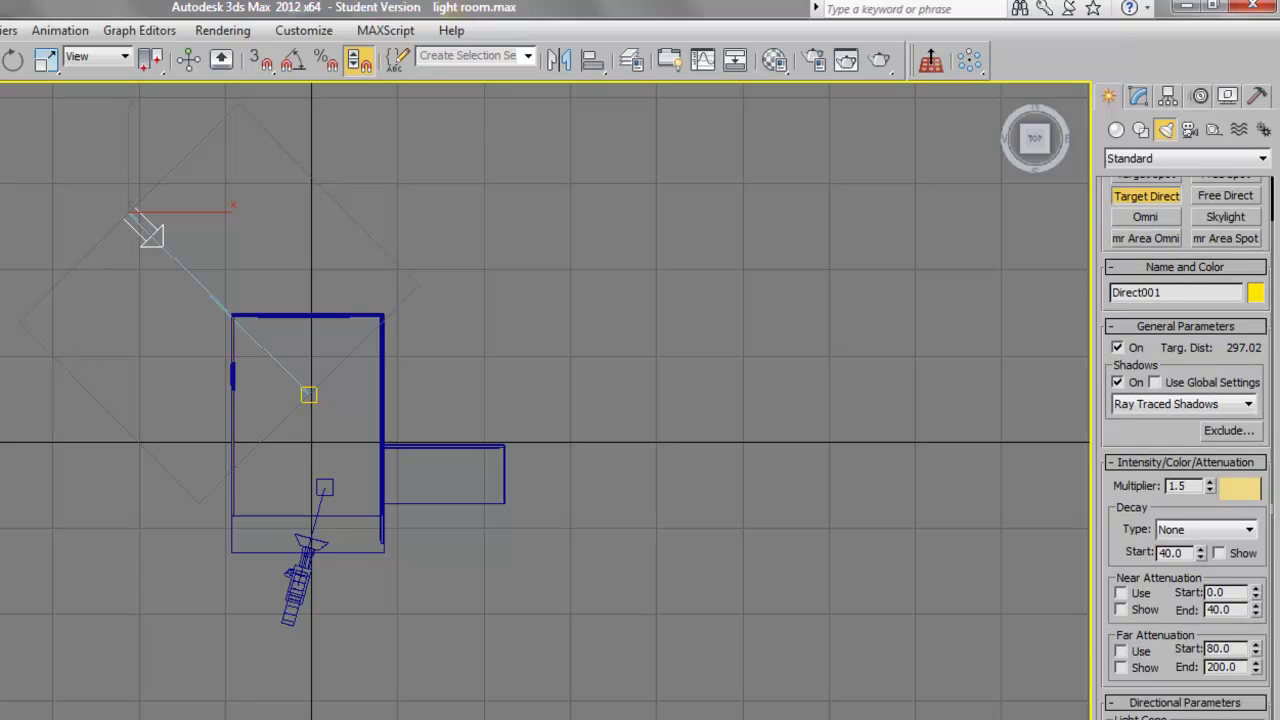
scroll(1186, 600, "down", 2)
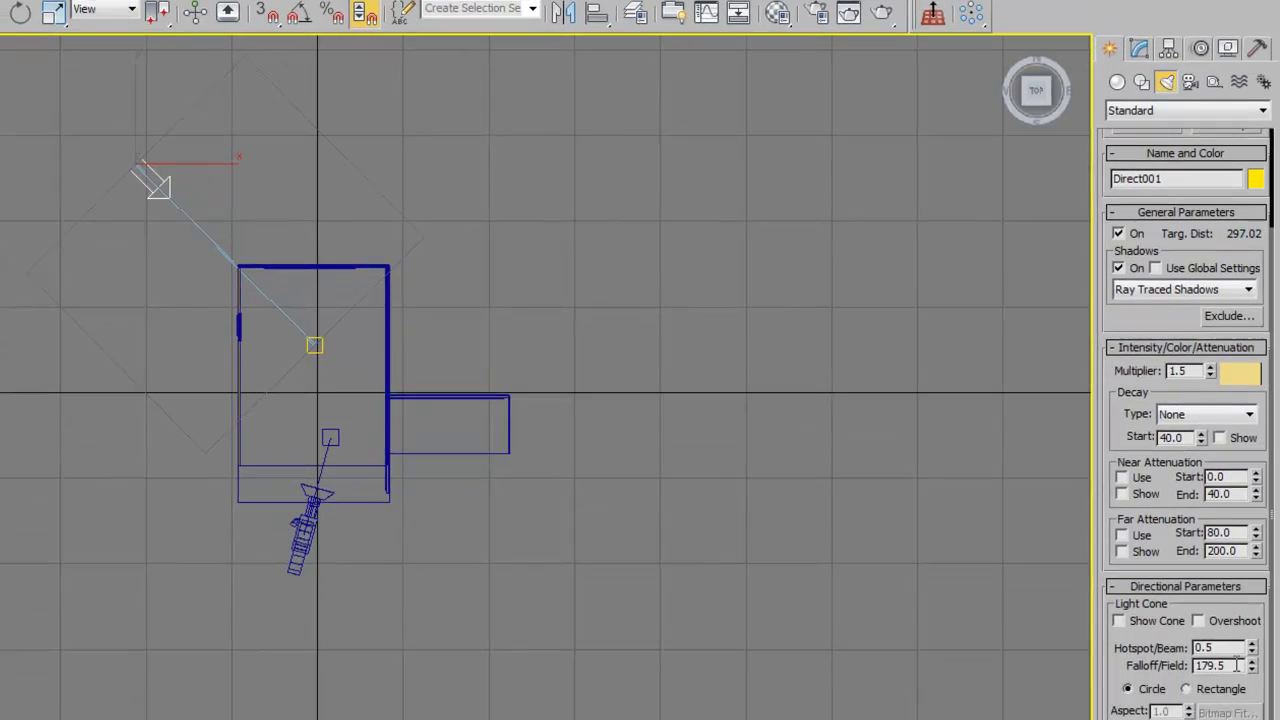
mouse_move(1253, 530)
left_mouse_down()
mouse_move(1257, 480)
mouse_move(1253, 546)
mouse_move(1245, 485)
mouse_move(1255, 516)
left_mouse_up()
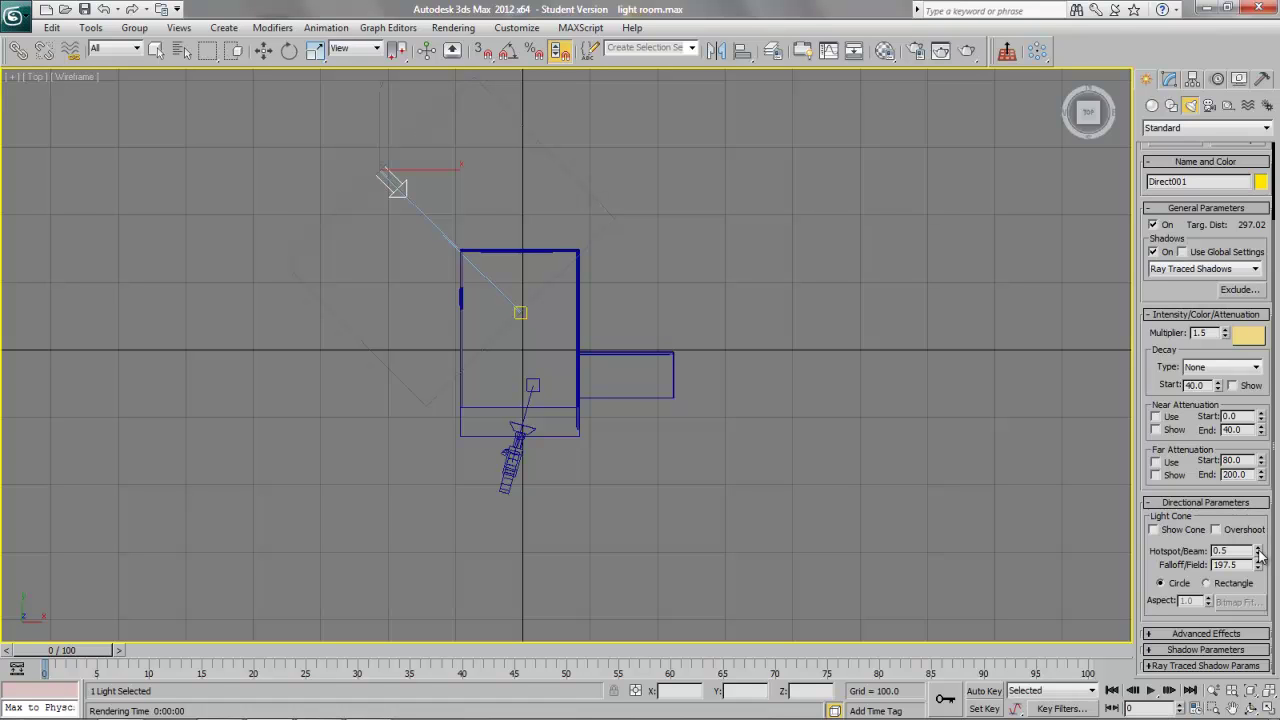
key("f")
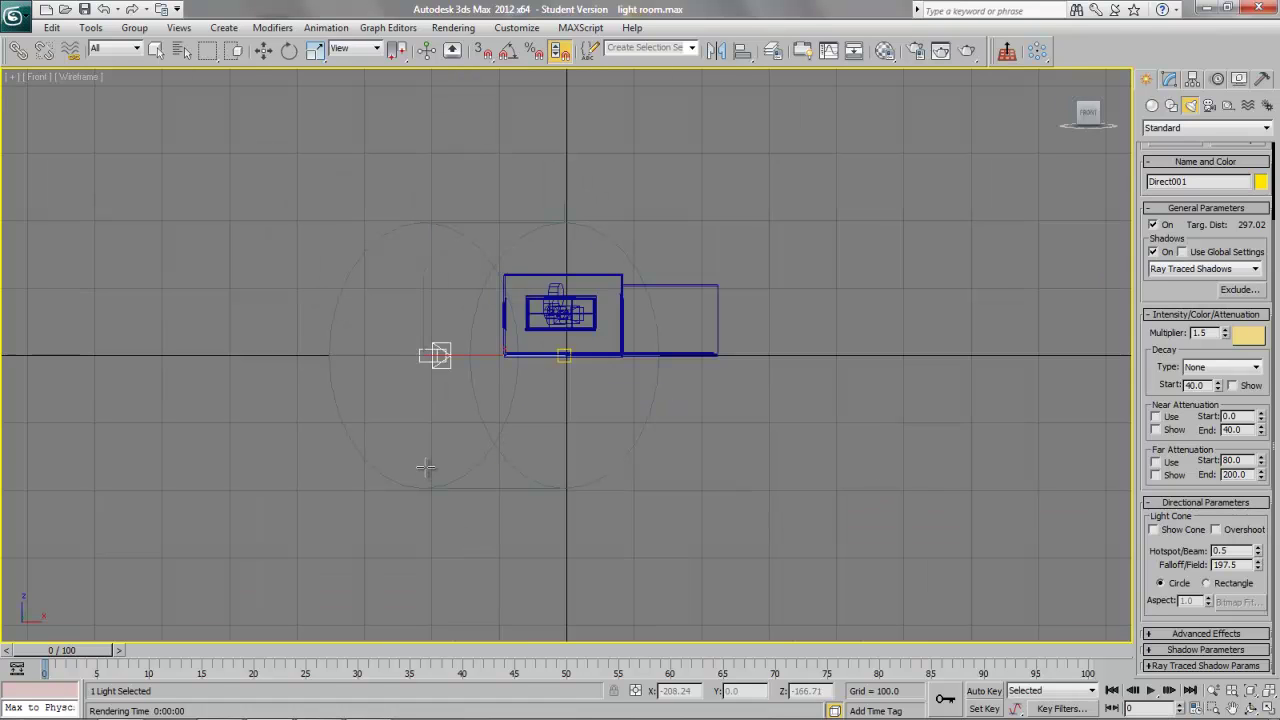
- Move Direct001 up along Y high above the room, then return to the Camera01 view
left_click(263, 51)
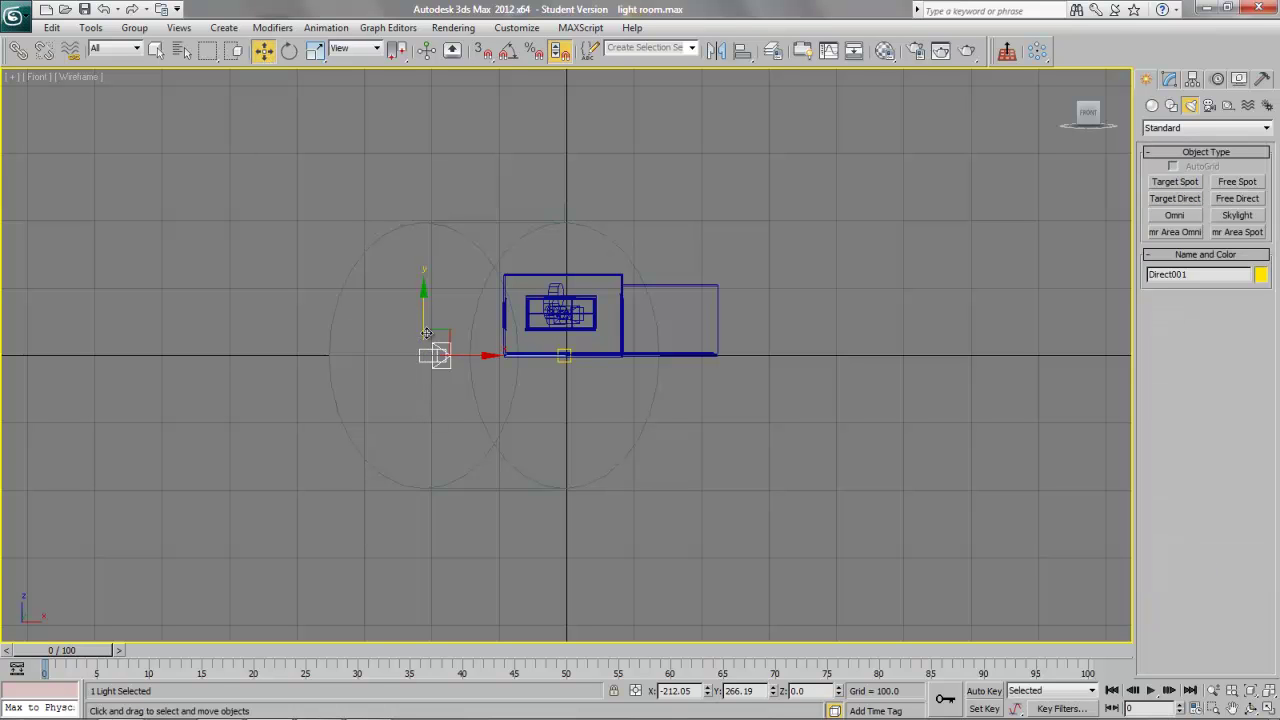
left_click_drag(425, 332, 422, 185)
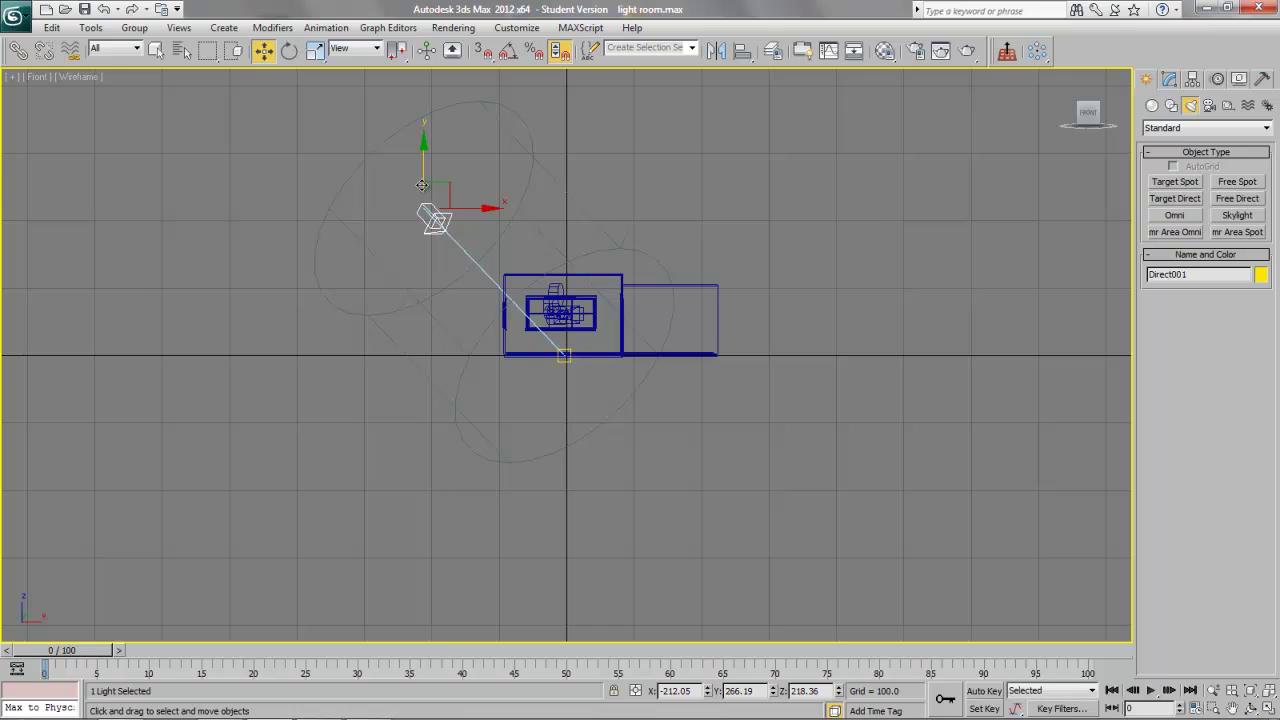
key("c")
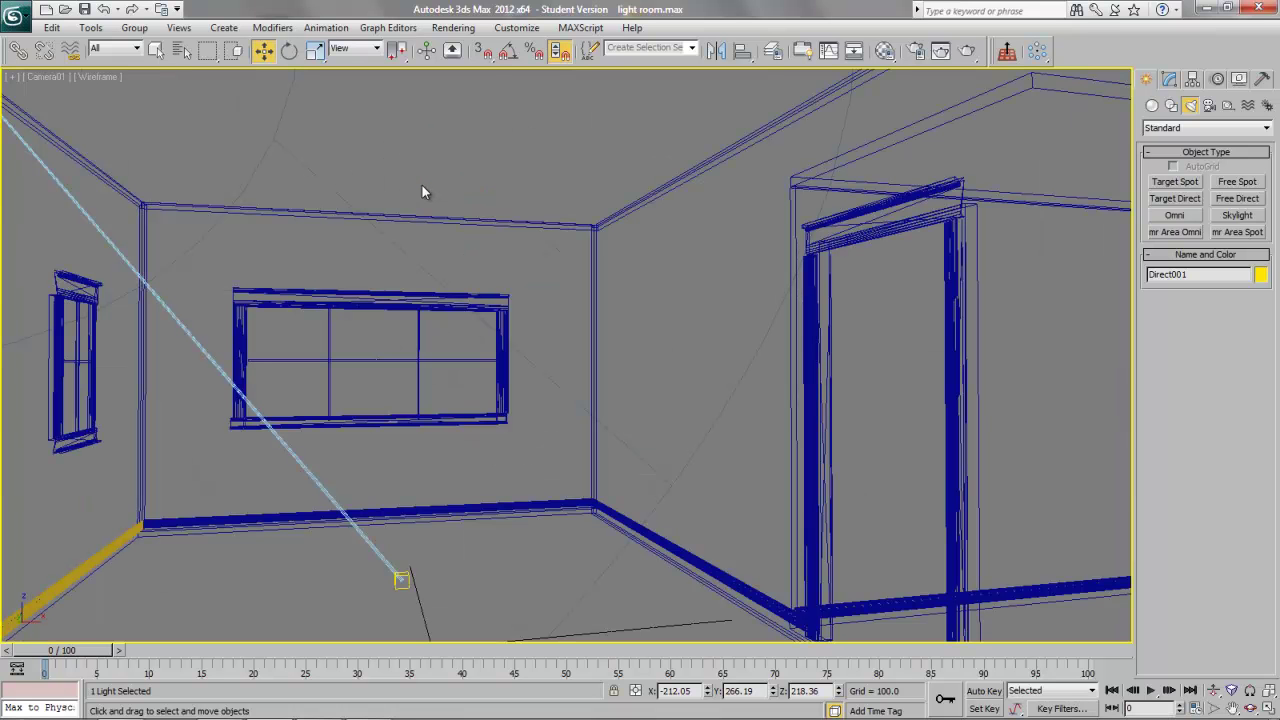
left_click(968, 51)
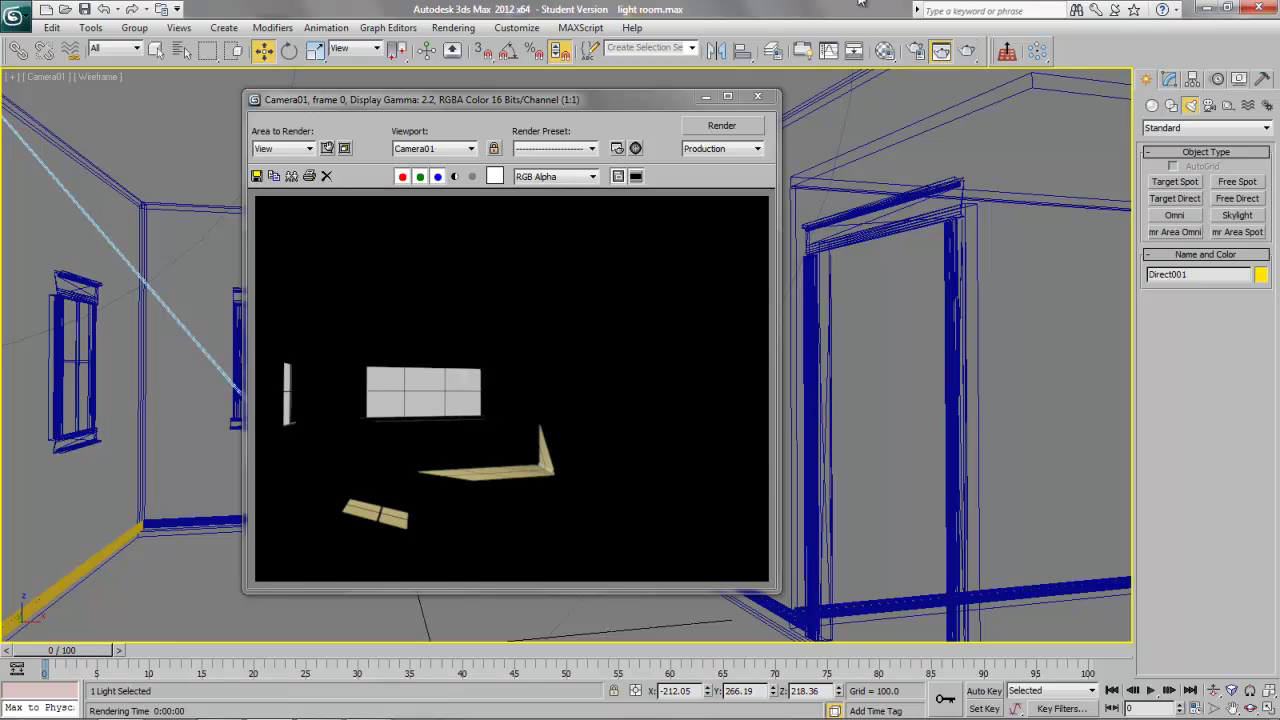
left_click(752, 98)
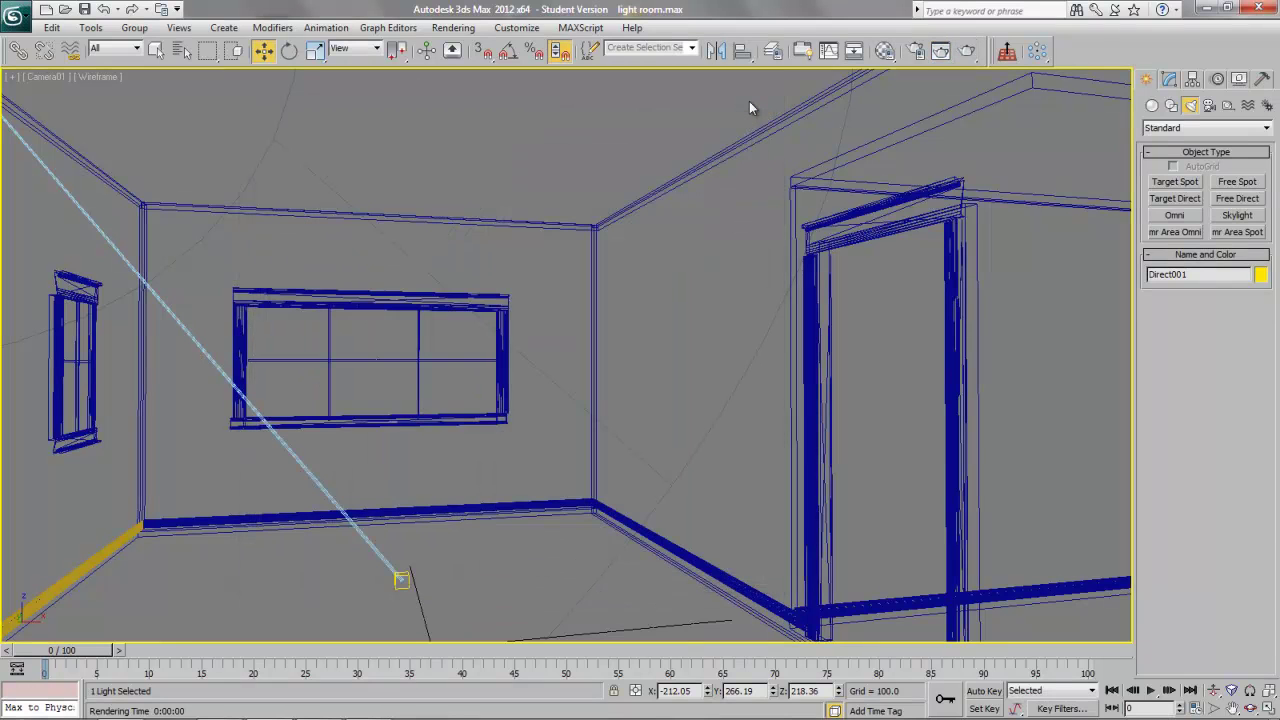
- In the Top view, place target spotlight Spot001 outside the left wall, aimed at its window
key("t")
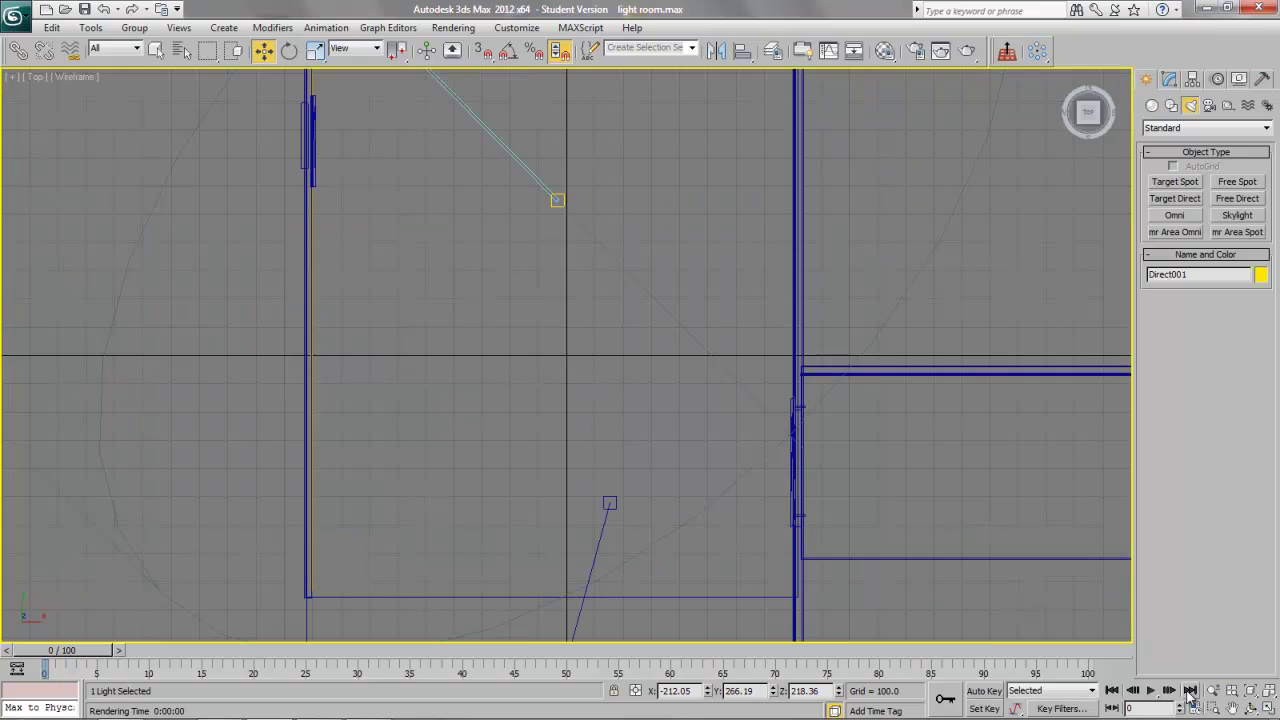
left_click(1268, 692)
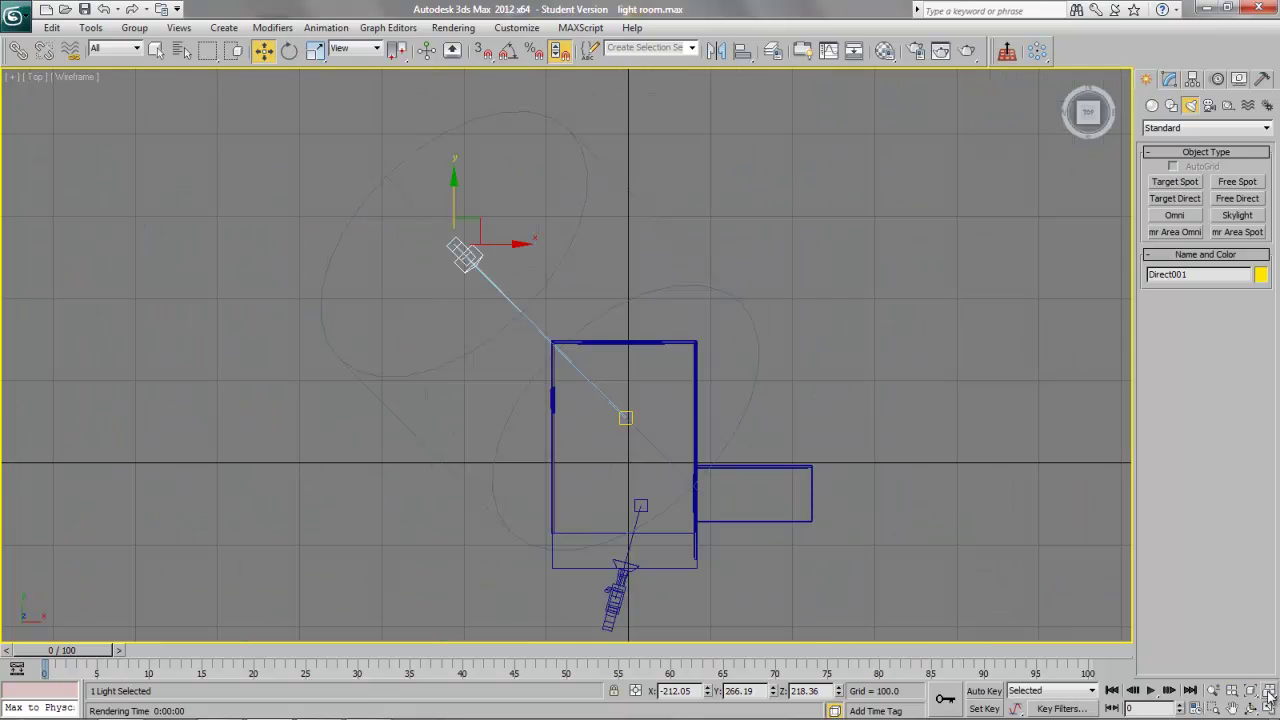
left_click(1188, 183)
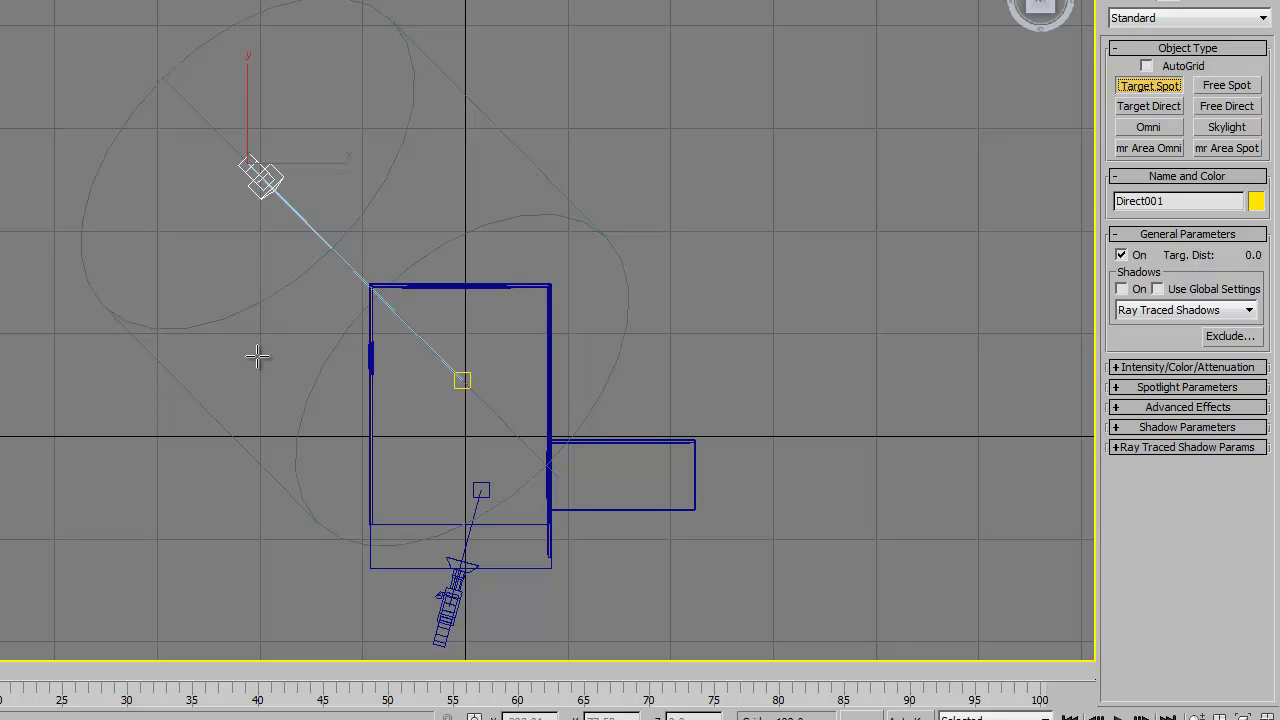
left_click_drag(231, 352, 370, 355)
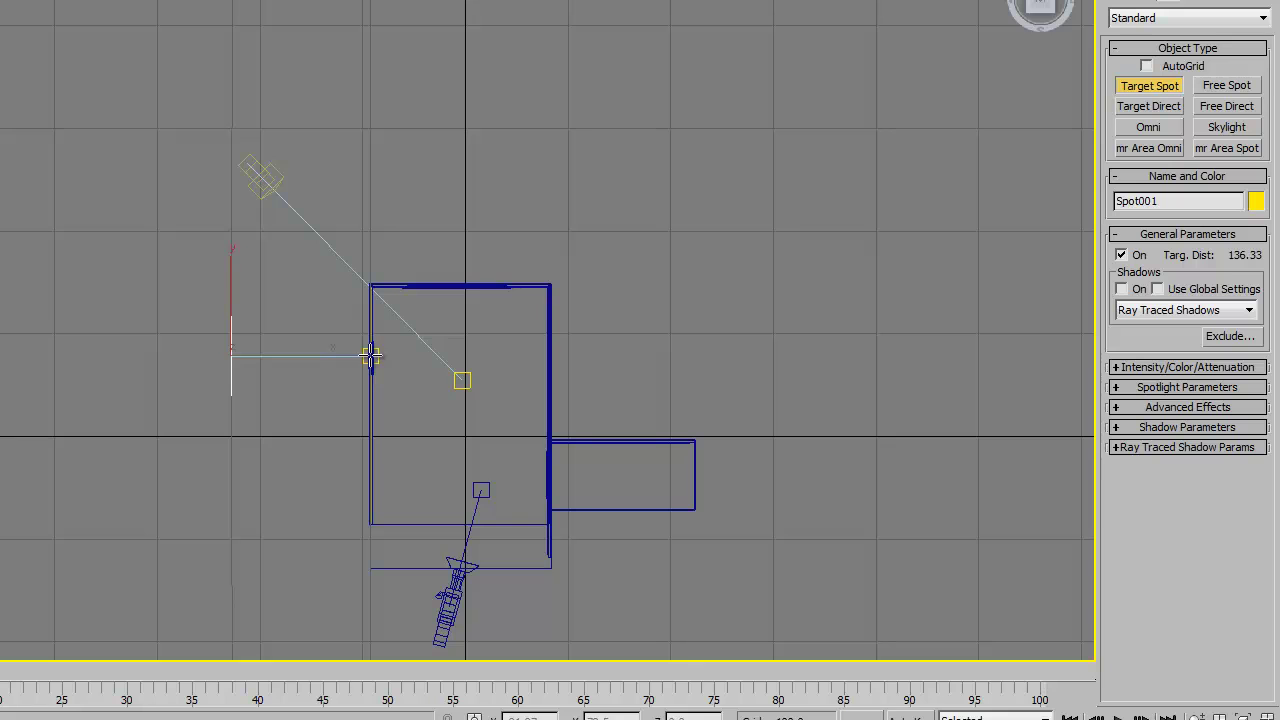
- Set Spot001's multiplier to 0.3 and its colour to pale cyan (RGB 195, 242, 251)
left_click(1160, 372)
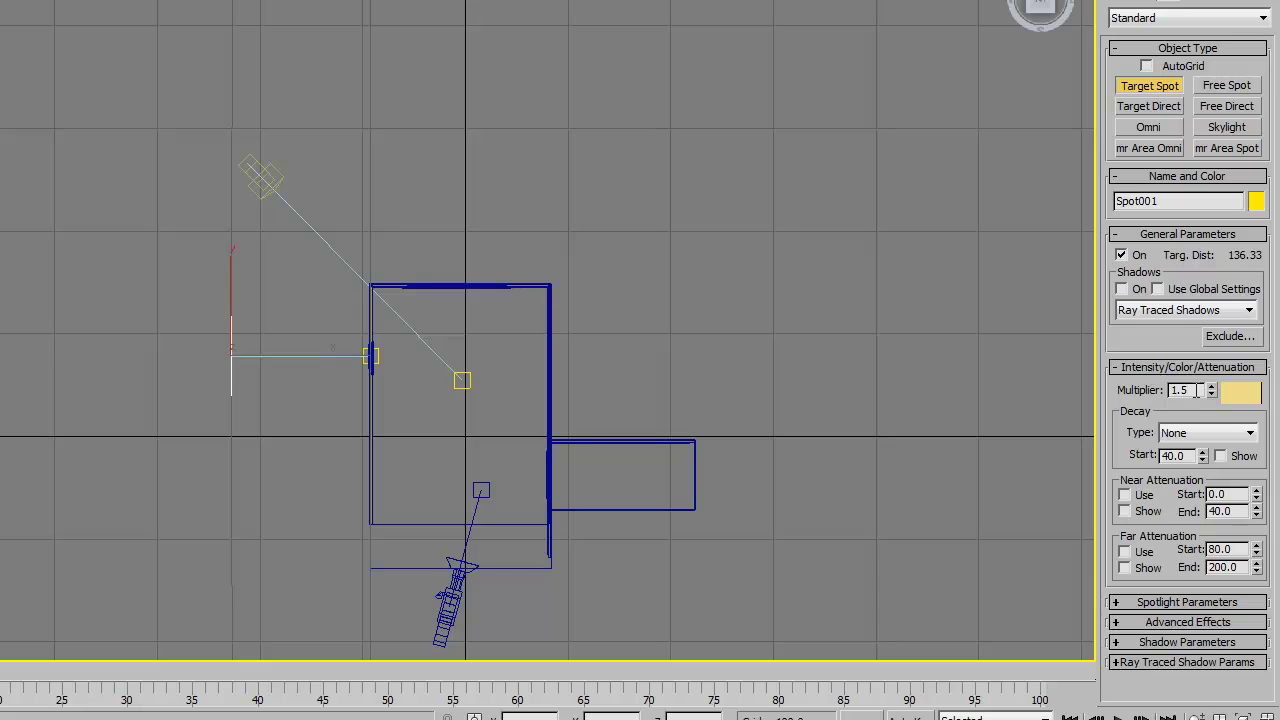
left_click_drag(1192, 390, 1136, 398)
type("0.3")
left_click(1240, 396)
left_click_drag(155, 34, 163, 0)
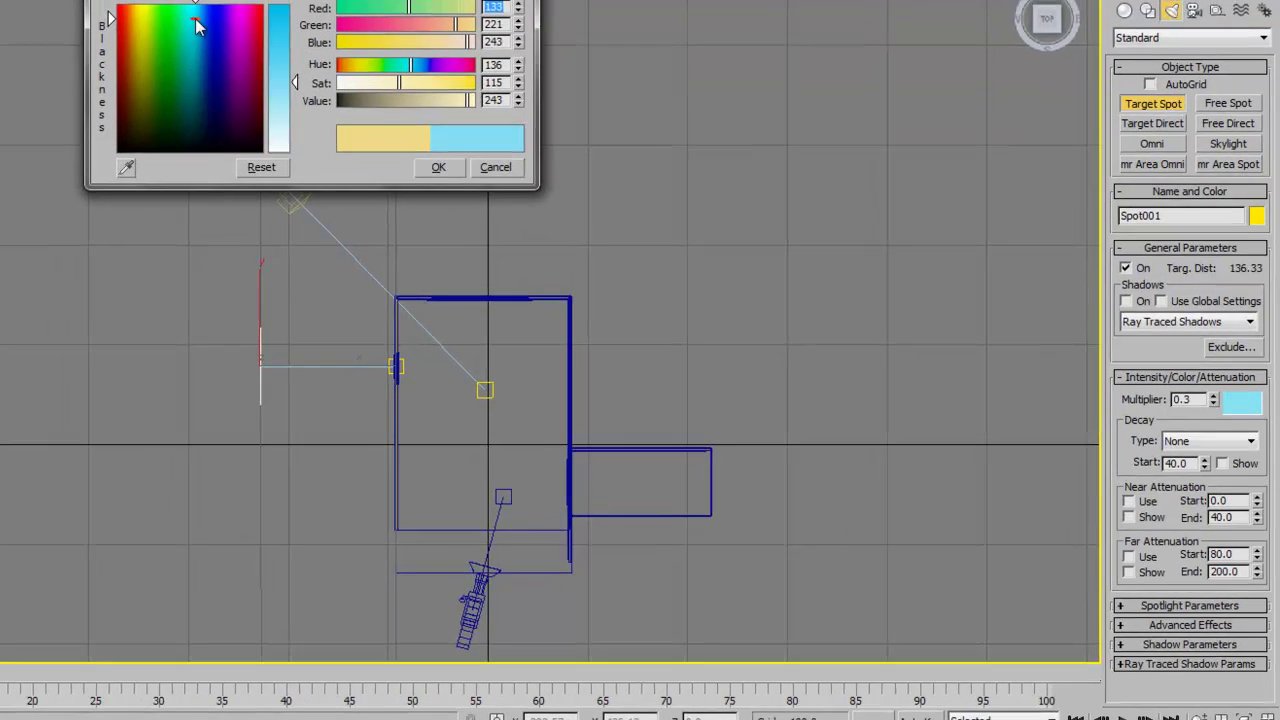
left_click_drag(259, 55, 259, 107)
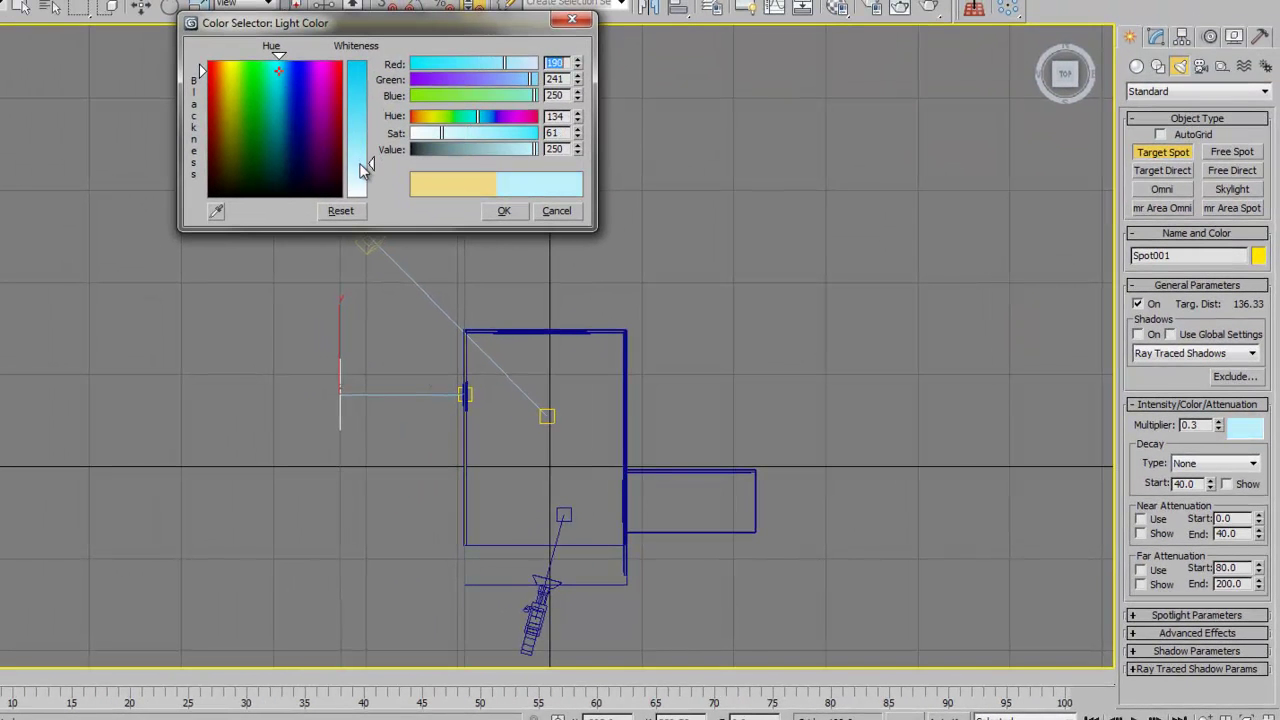
left_click_drag(366, 170, 362, 162)
left_click(504, 210)
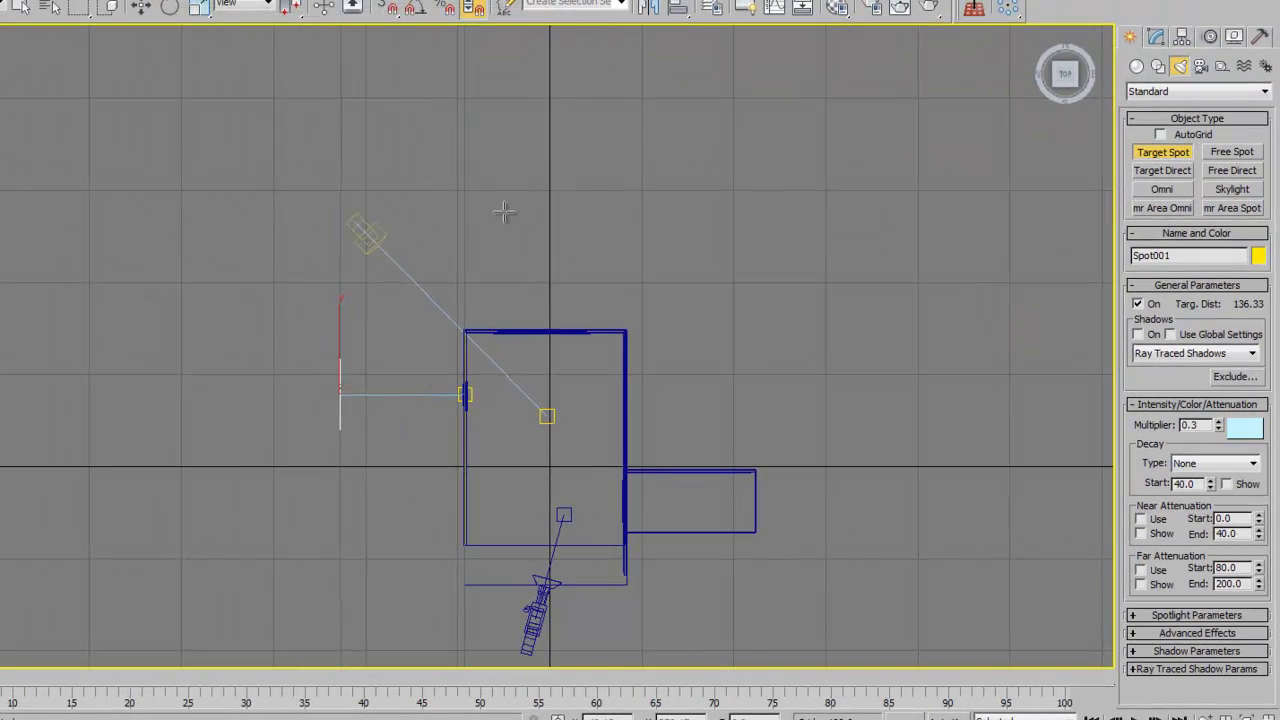
- Drag Spot001's Falloff/Field down to 55.9 in Spotlight Parameters
left_click(1186, 614)
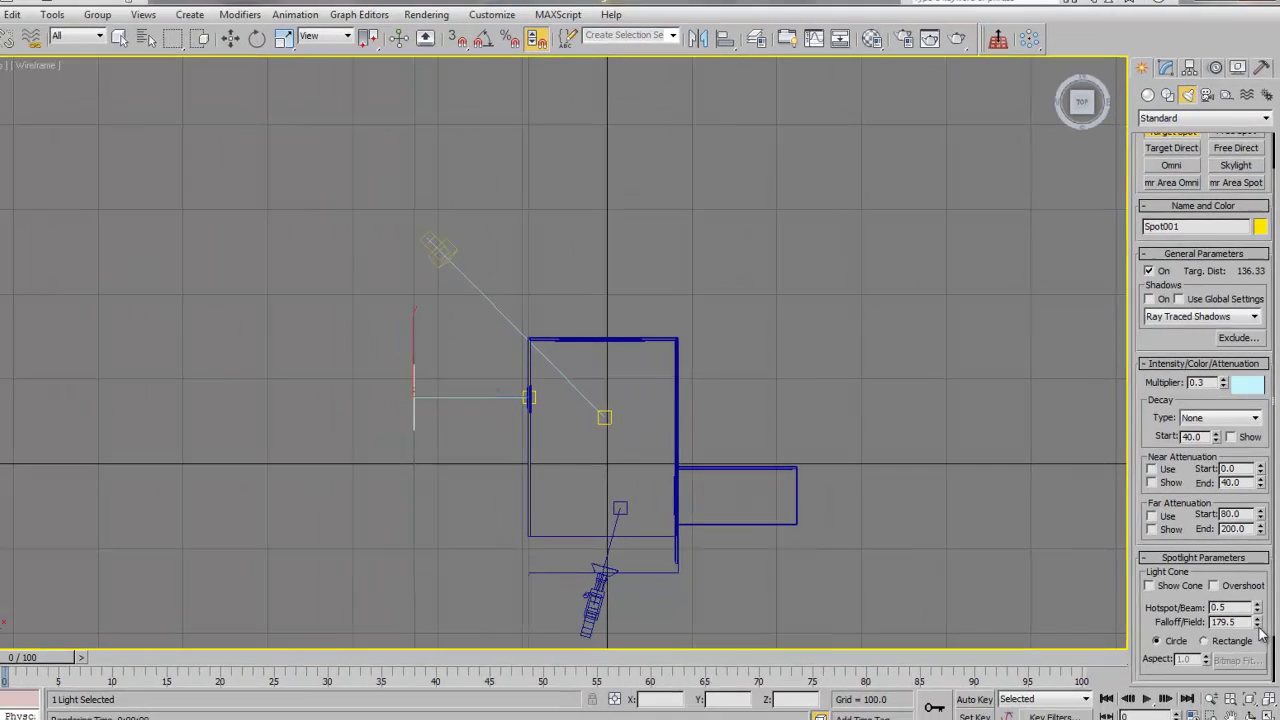
left_click_drag(1261, 633, 1200, 186)
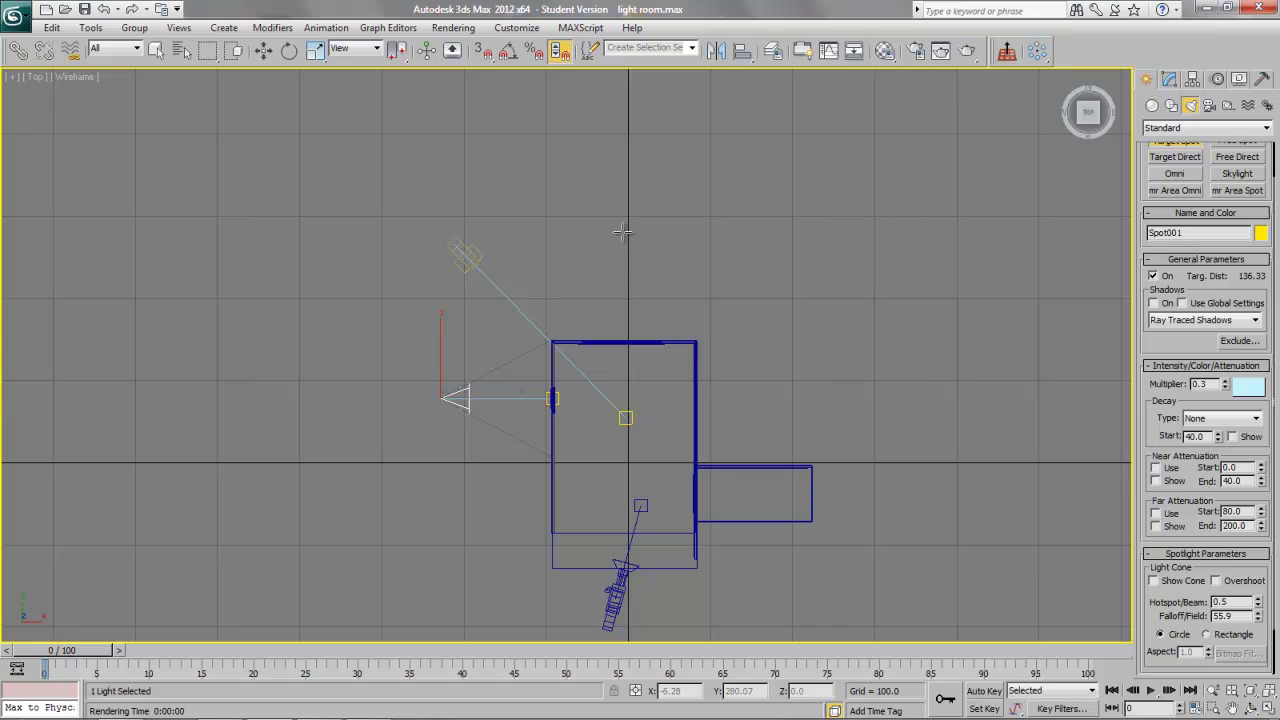
- Place Spot002 above the top wall and Spot003 right of the side room, both aimed inward
left_click_drag(626, 226, 628, 341)
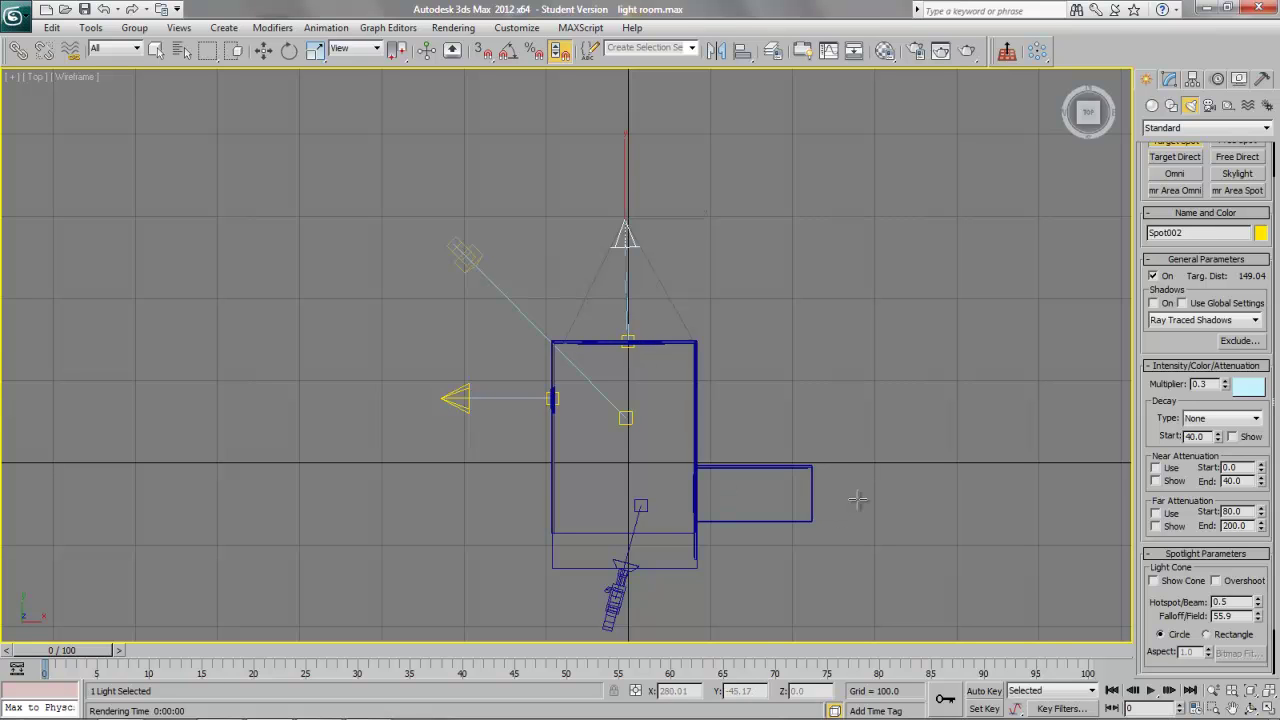
left_click_drag(840, 494, 692, 494)
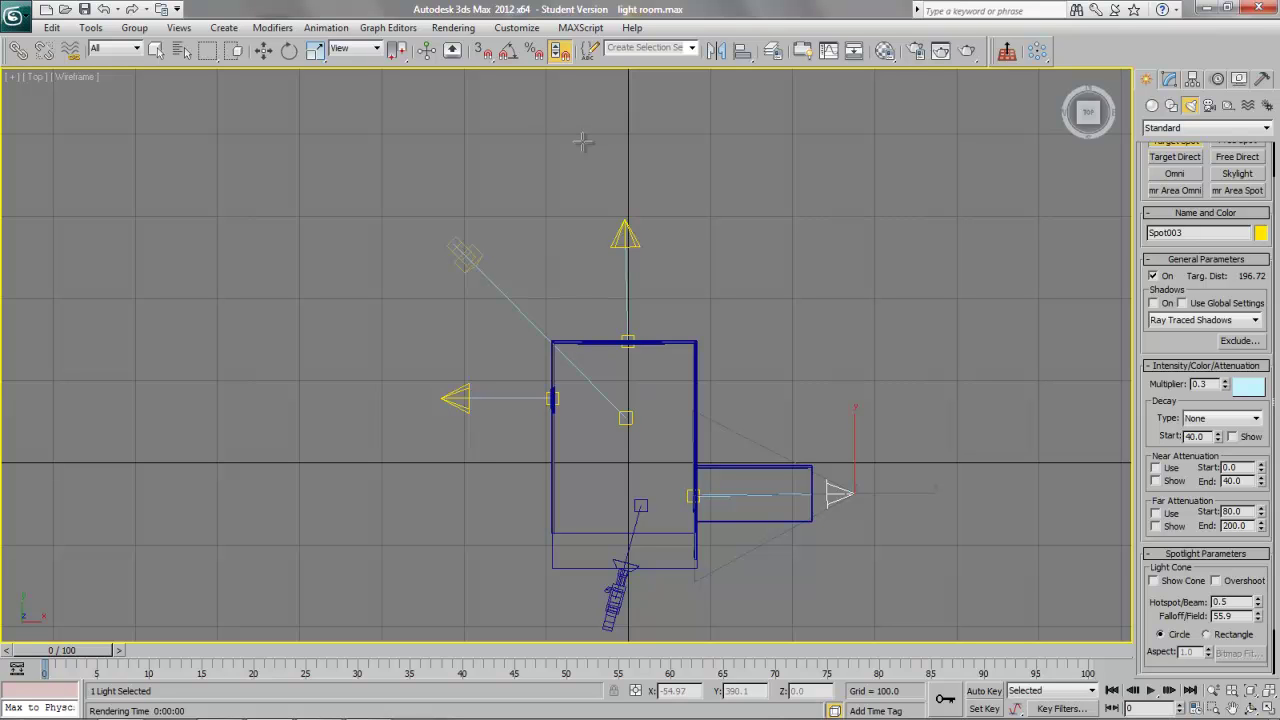
- Select the three window spotlights and lift them together along Y in the Front view
left_click(263, 50)
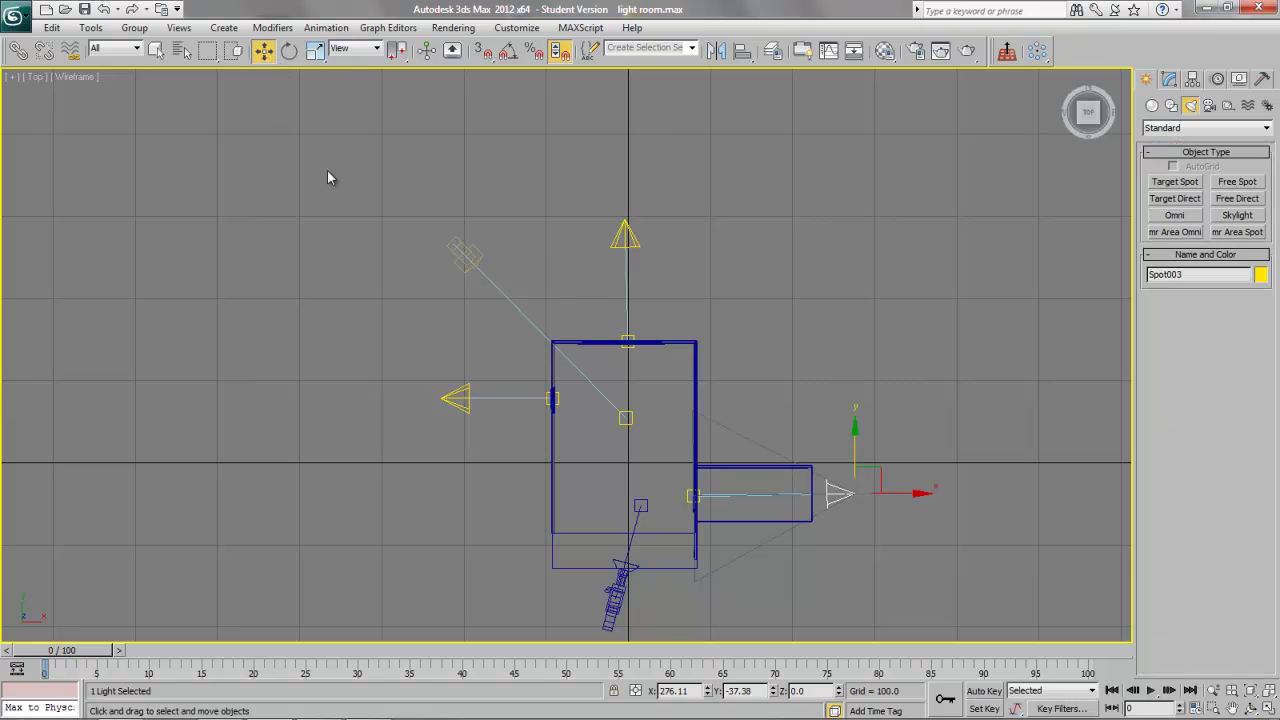
left_click(622, 236, "ctrl")
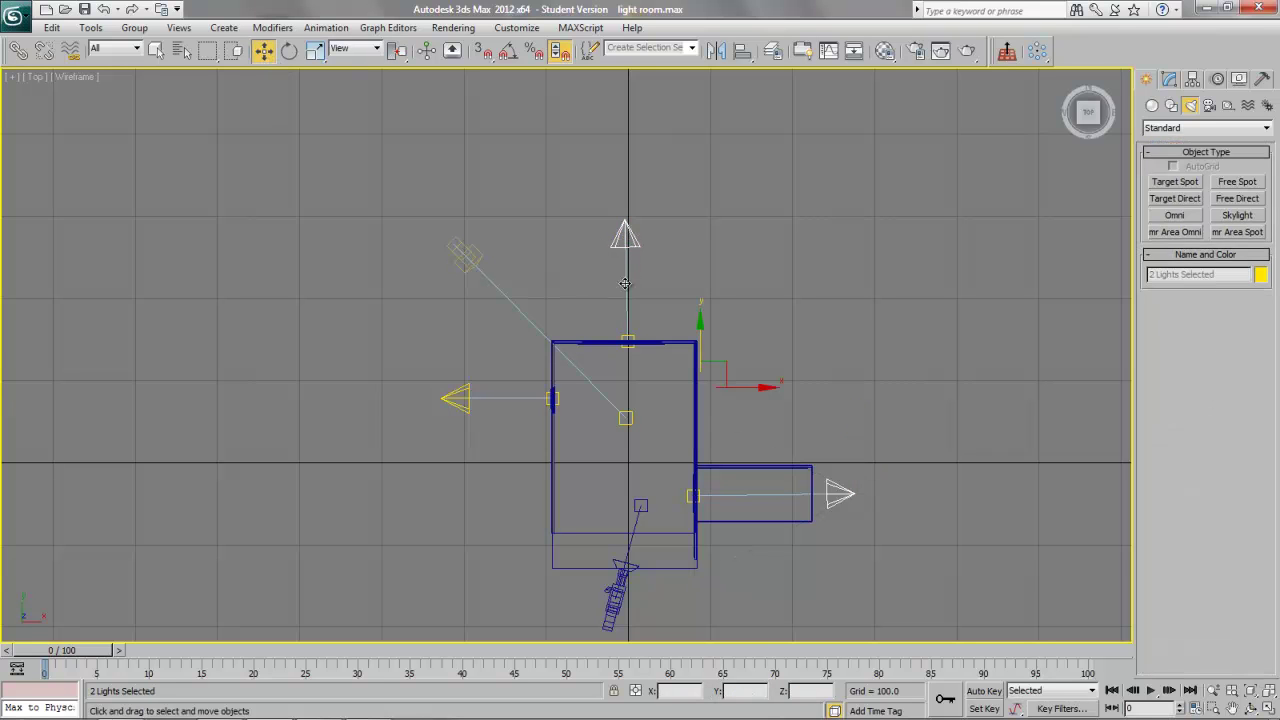
left_click(548, 398, "ctrl")
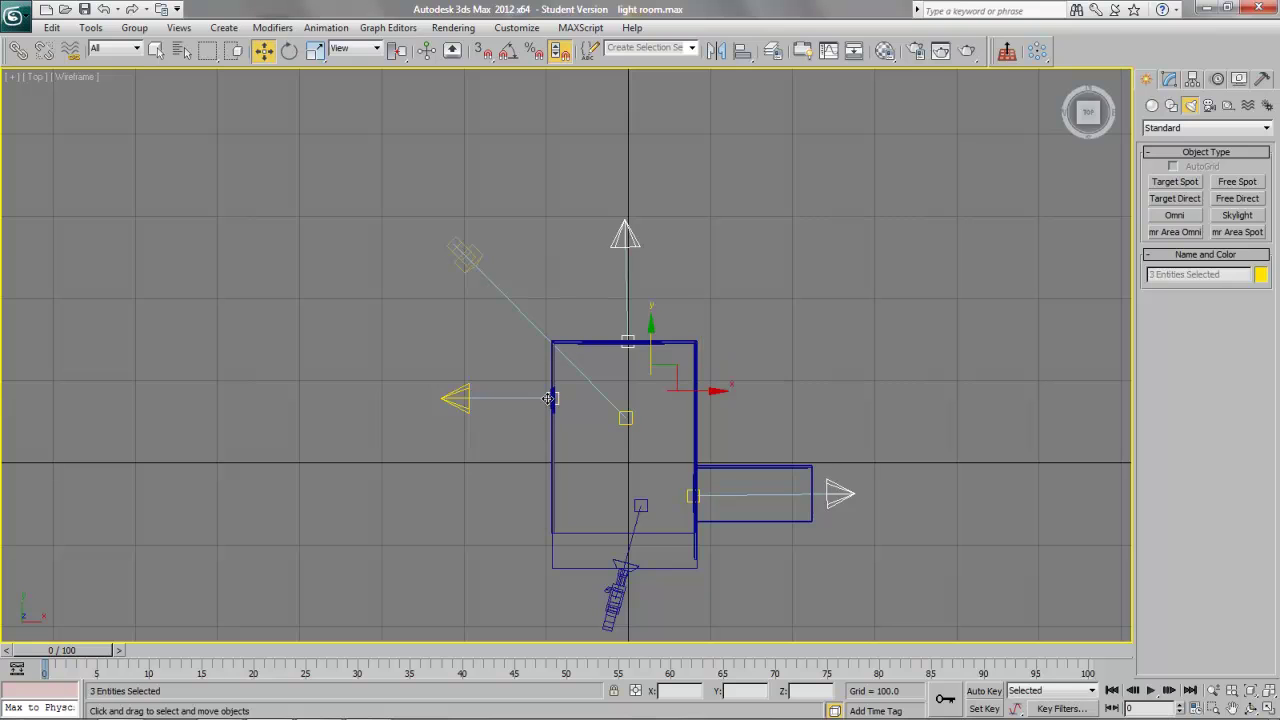
left_click(462, 402, "ctrl")
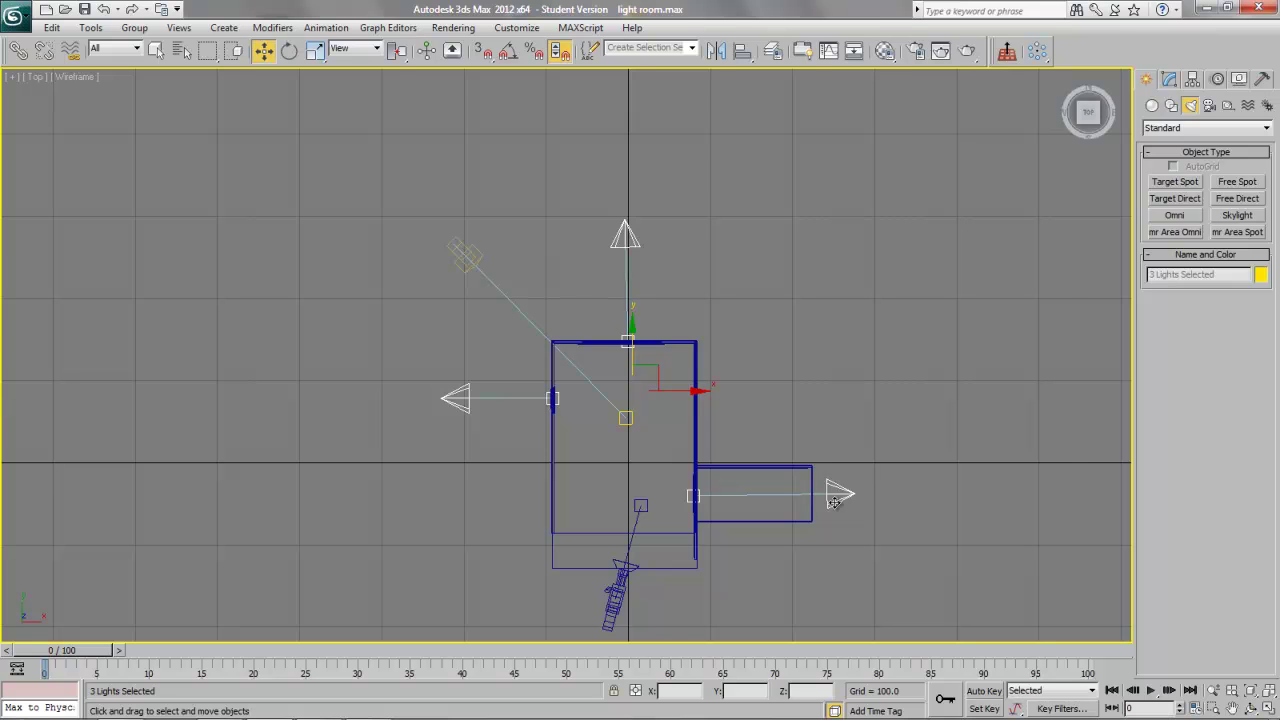
key("f")
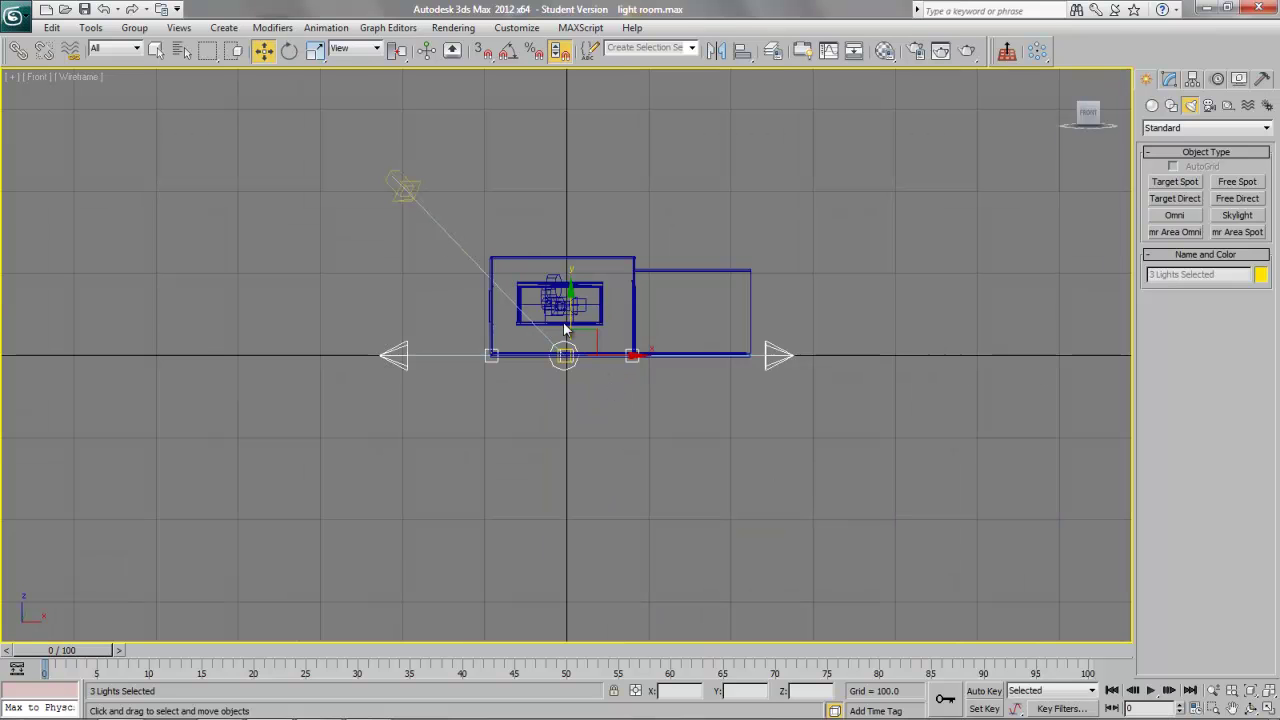
left_click_drag(566, 327, 575, 270)
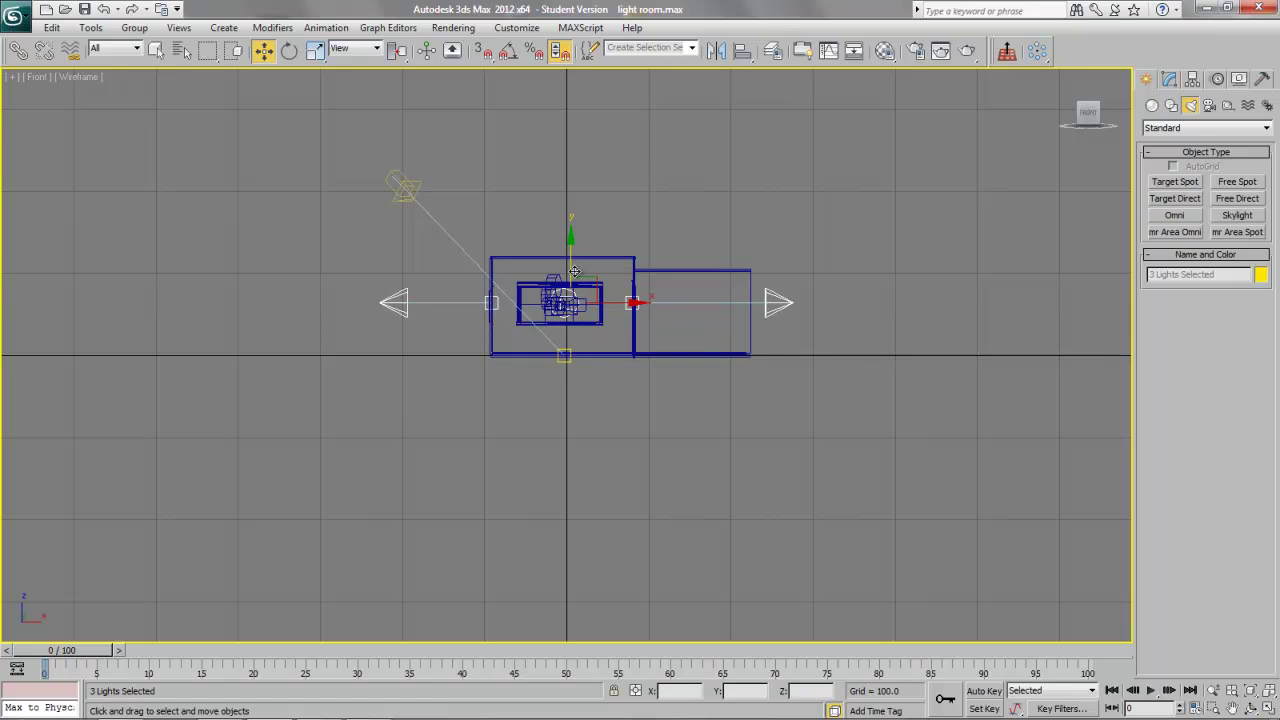
key("c")
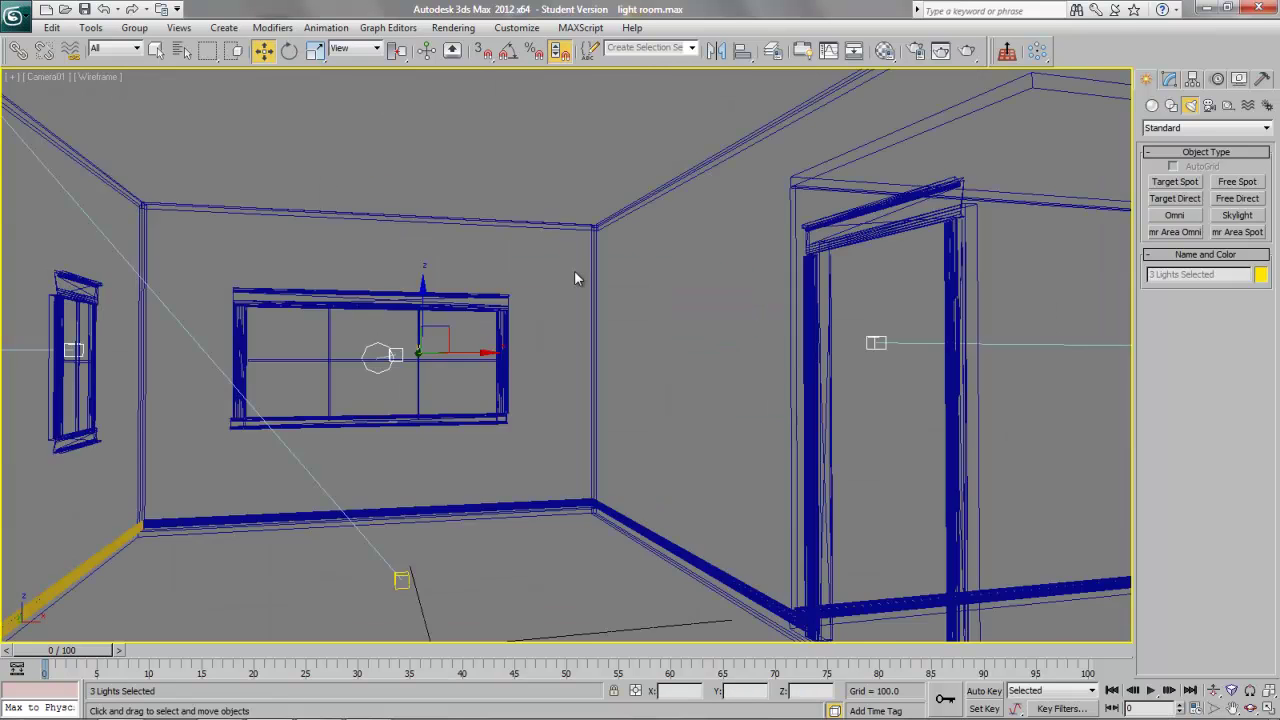
left_click(968, 51)
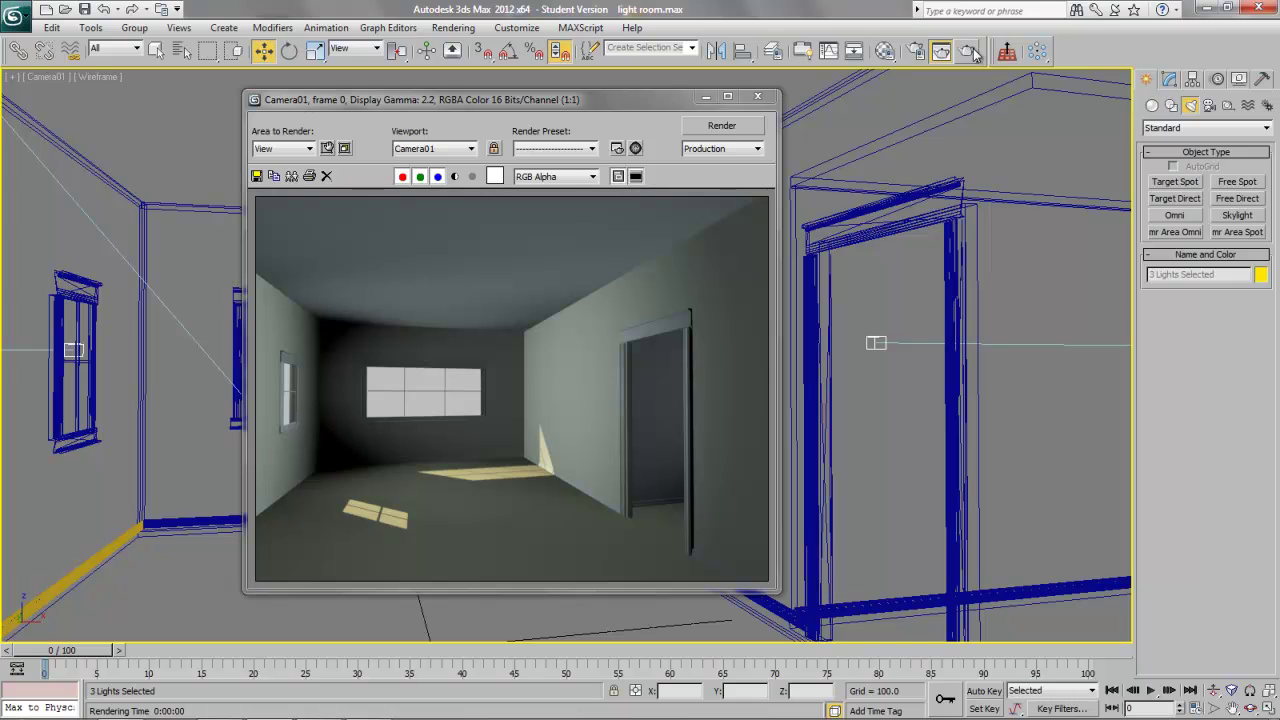
left_click(757, 96)
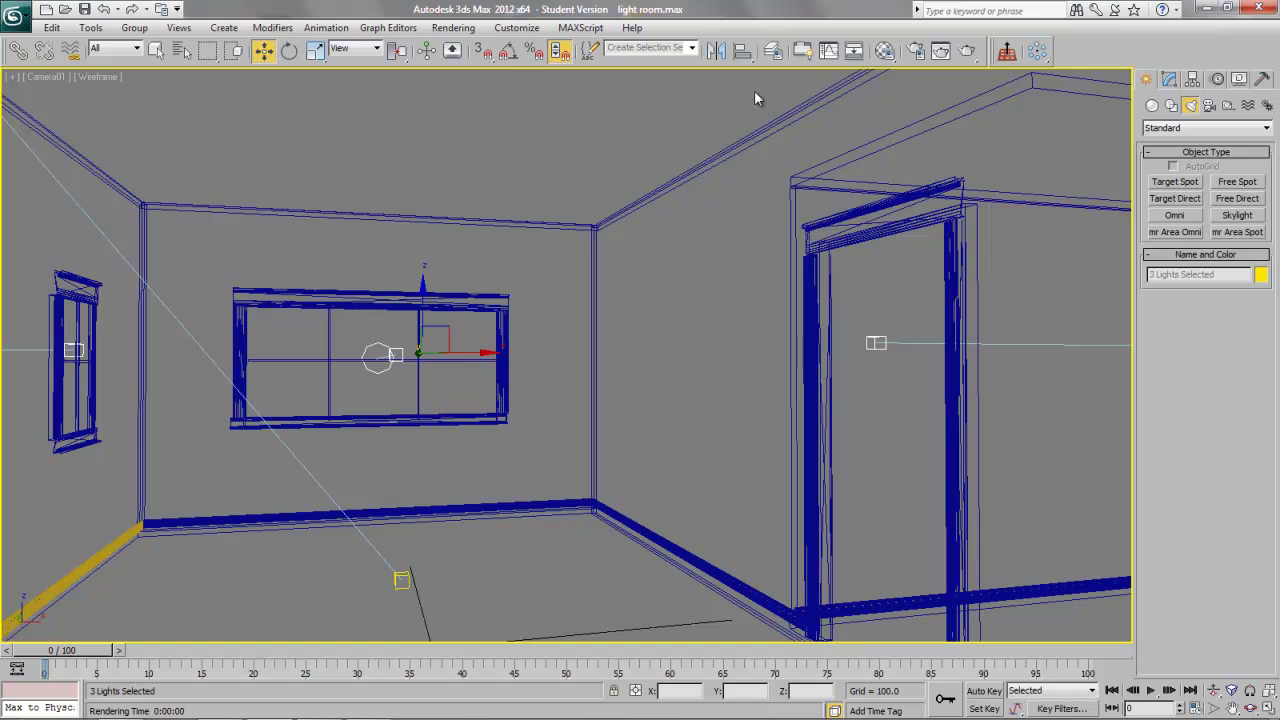
- Switch to the side orthographic view and fit the whole room, then pan and zoom out so it sits smaller
key("f")
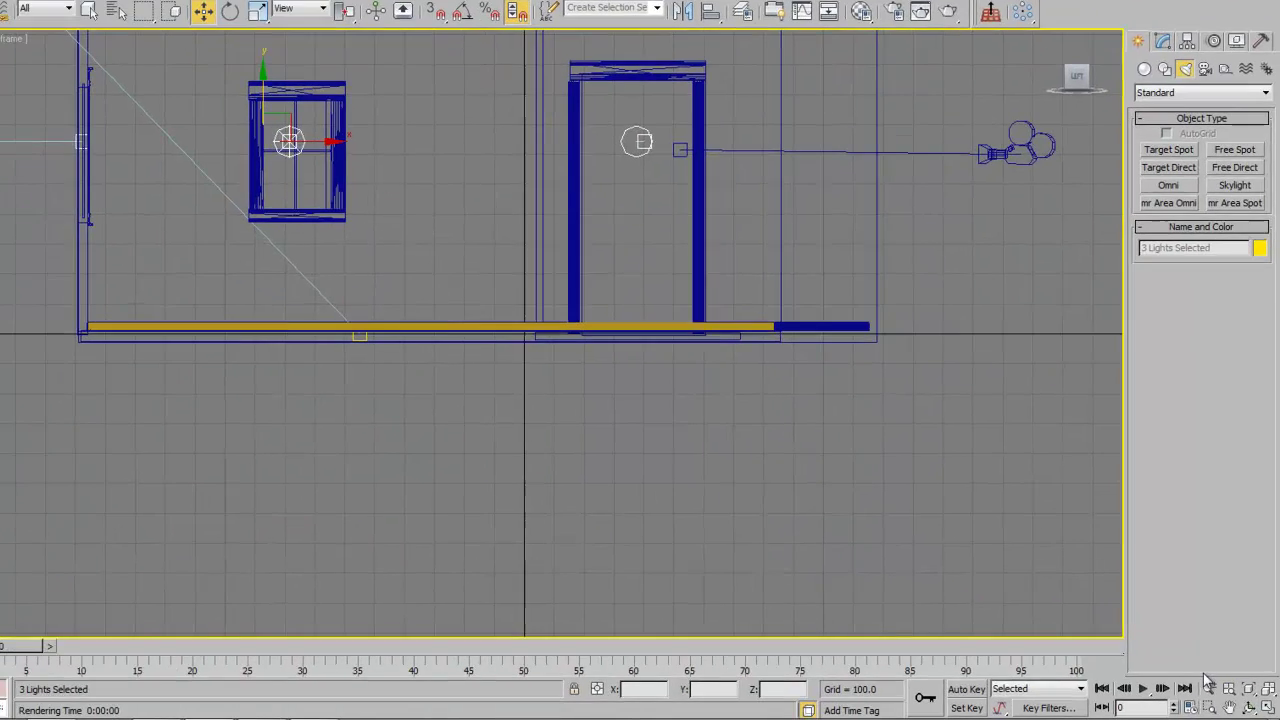
left_click(1248, 688)
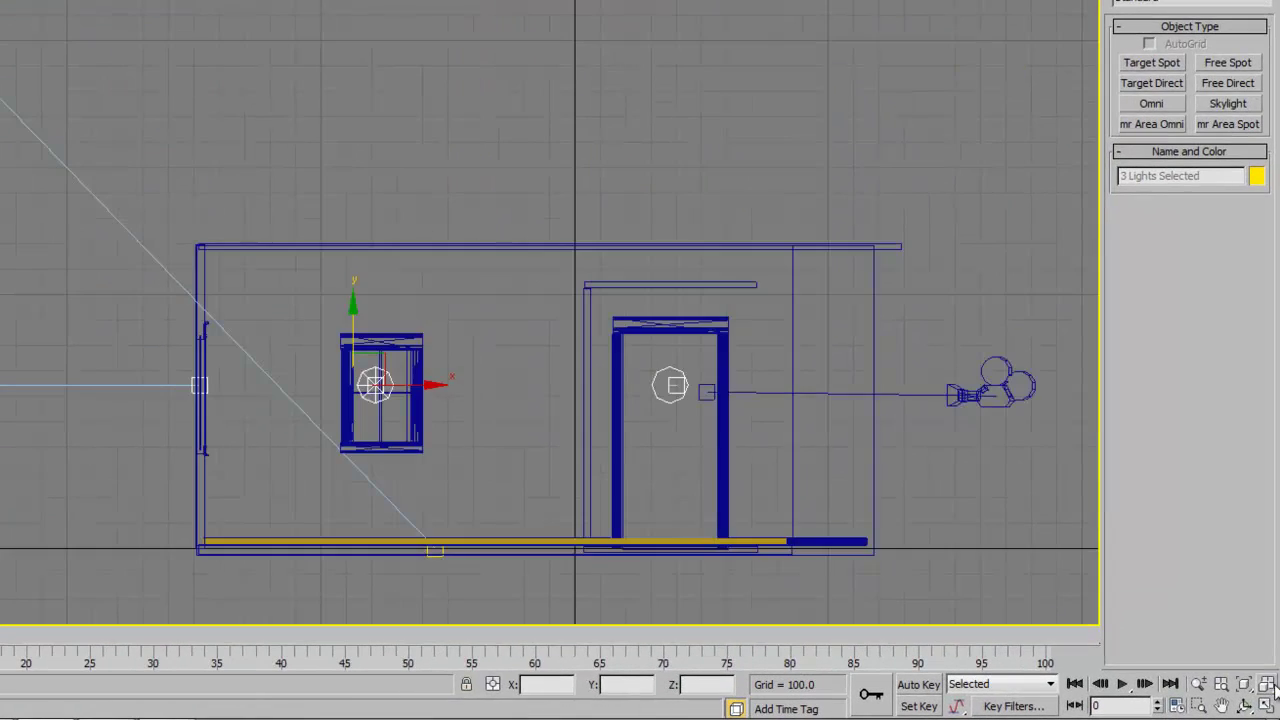
left_click(1222, 706)
left_click_drag(714, 511, 552, 400)
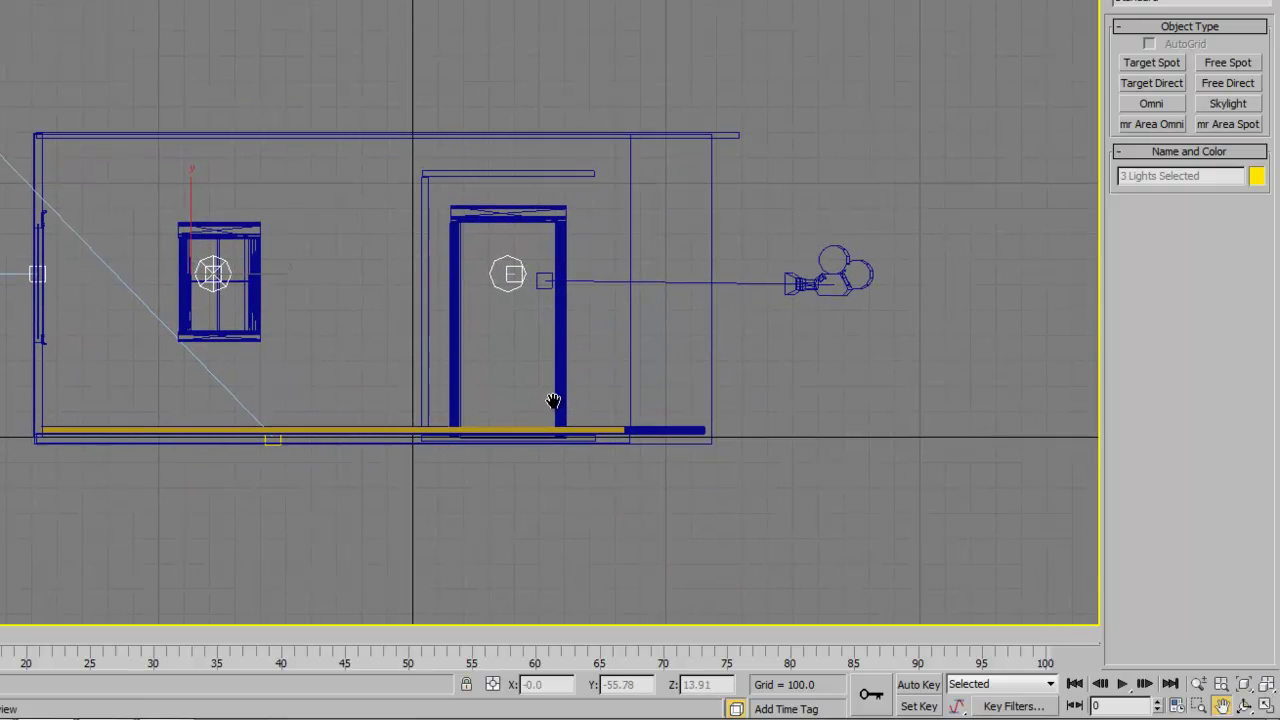
left_click(1200, 688)
left_click_drag(418, 316, 417, 366)
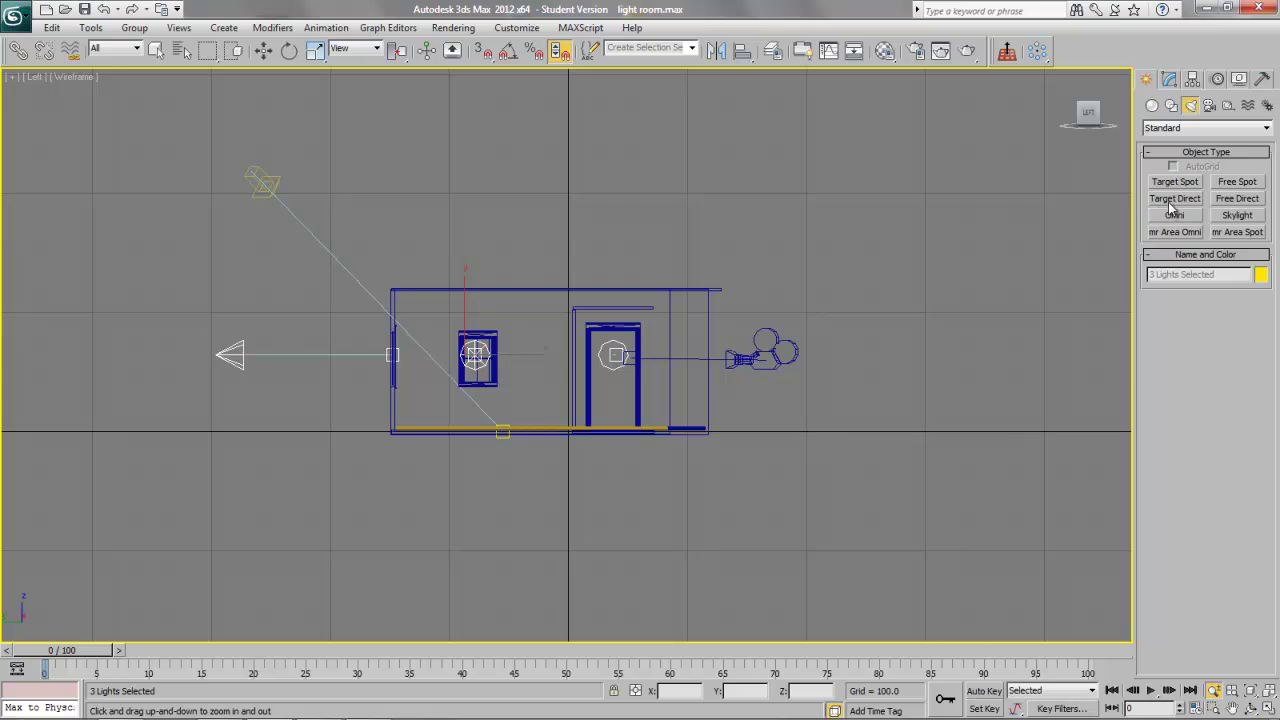
- Create a target spotlight above the room aimed at the floor, with multiplier 0.2
left_click(1170, 184)
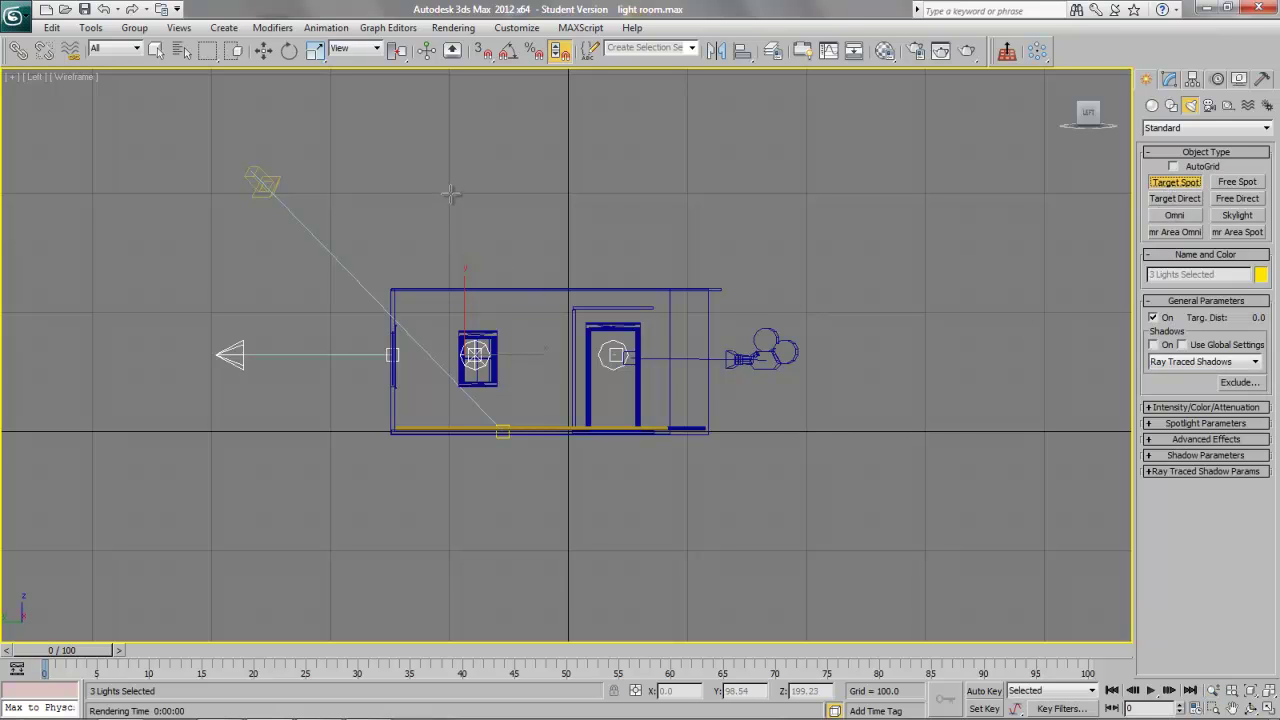
left_click_drag(460, 214, 460, 428)
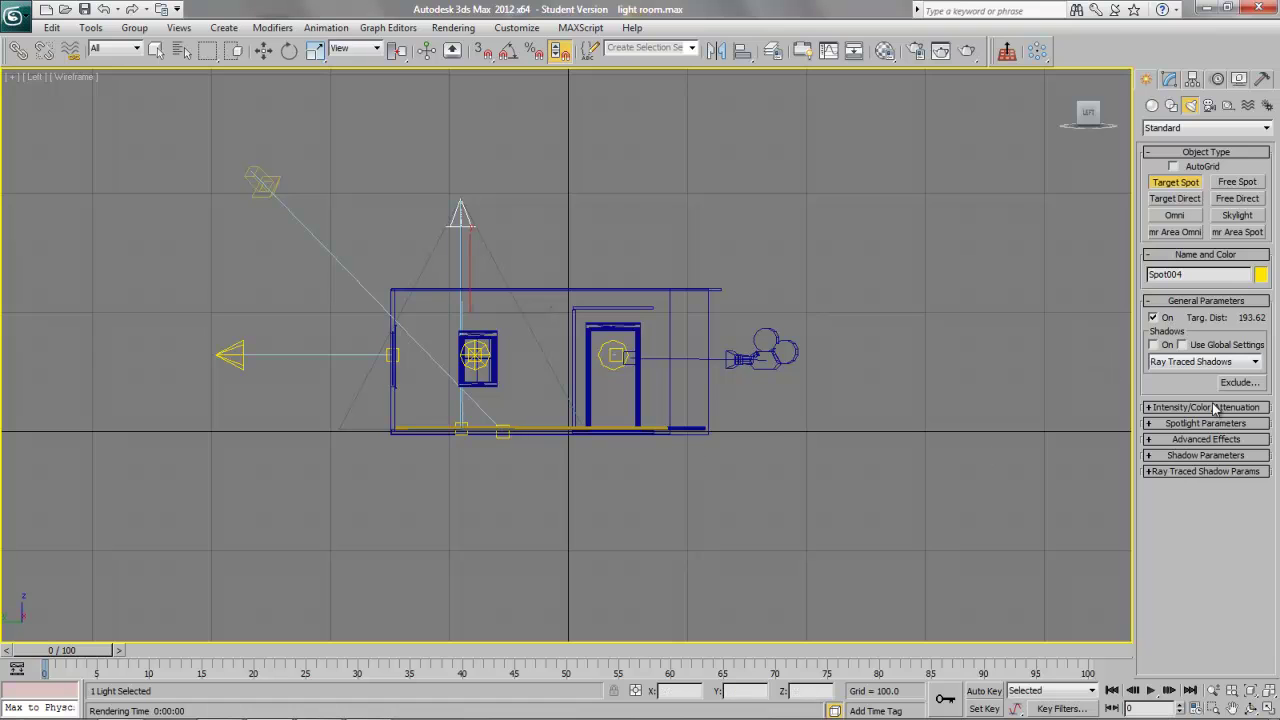
left_click(1180, 409)
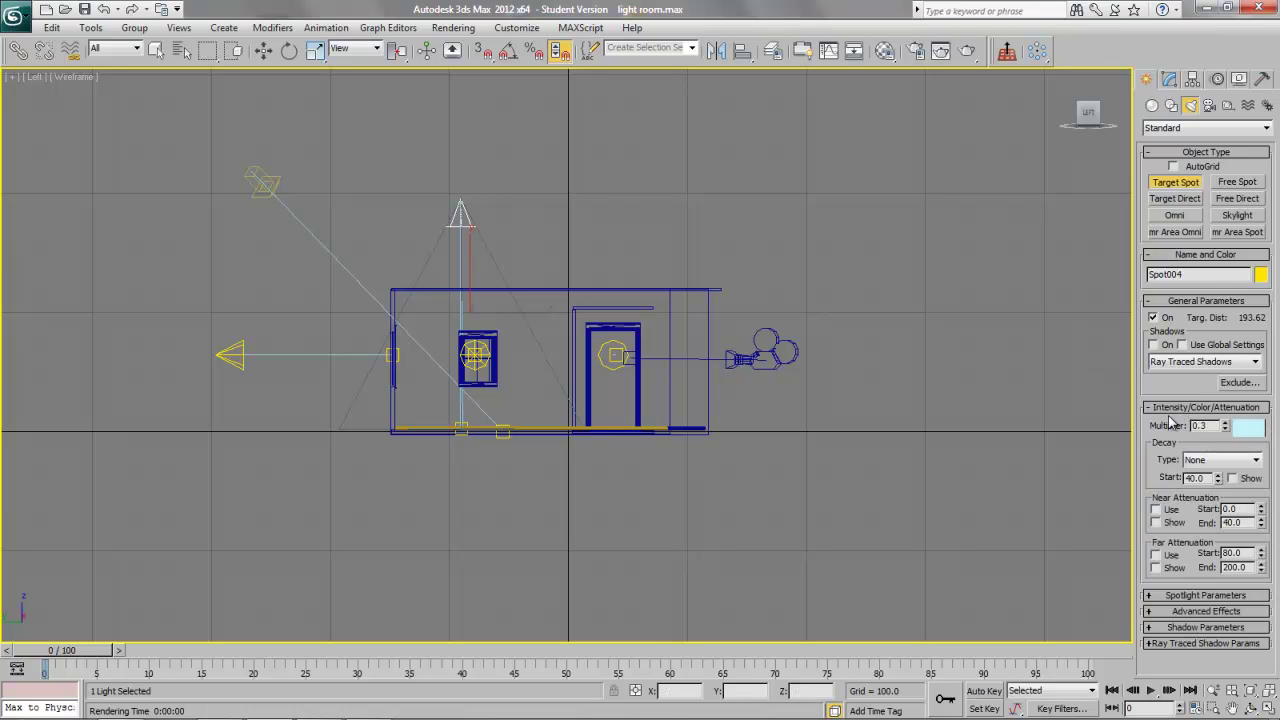
double_click(1196, 426)
type("0.3")
key("Return")
type("0.2")
key("Return")
- Make that spotlight pure white with a 179.5 falloff, then add a second downward spot beside it
left_click(1248, 433)
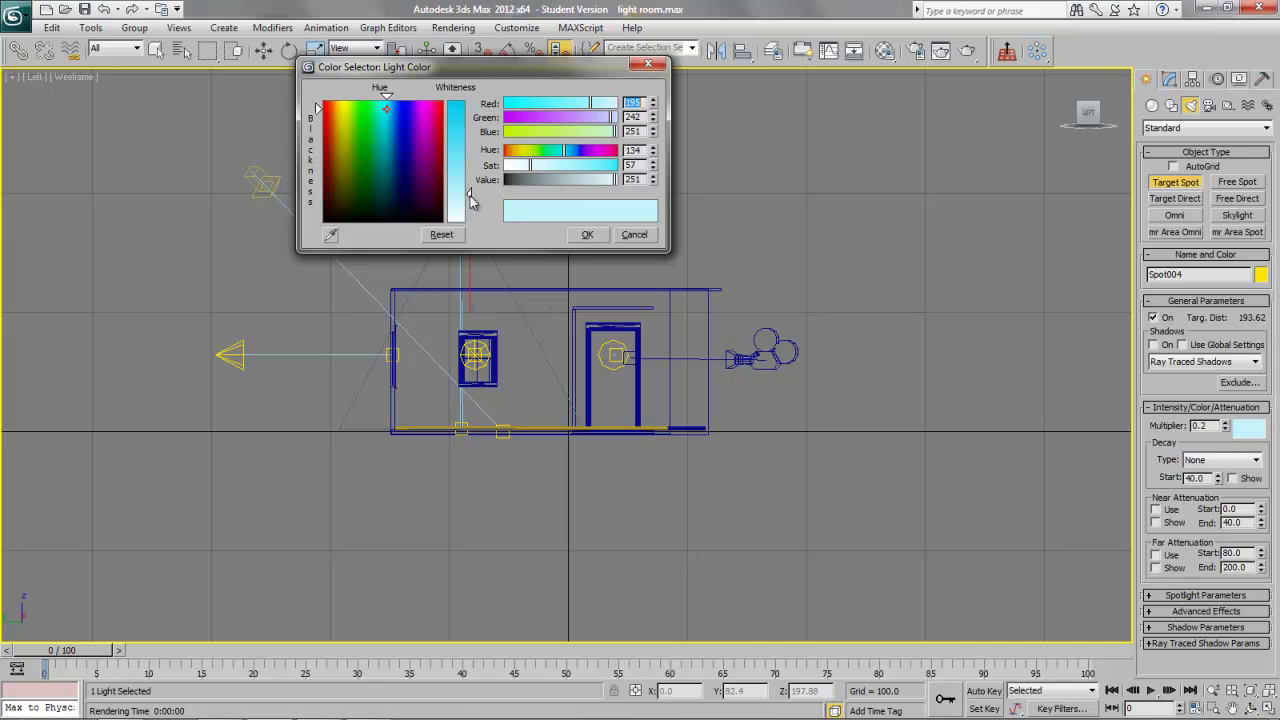
left_click_drag(469, 194, 472, 229)
left_click(587, 234)
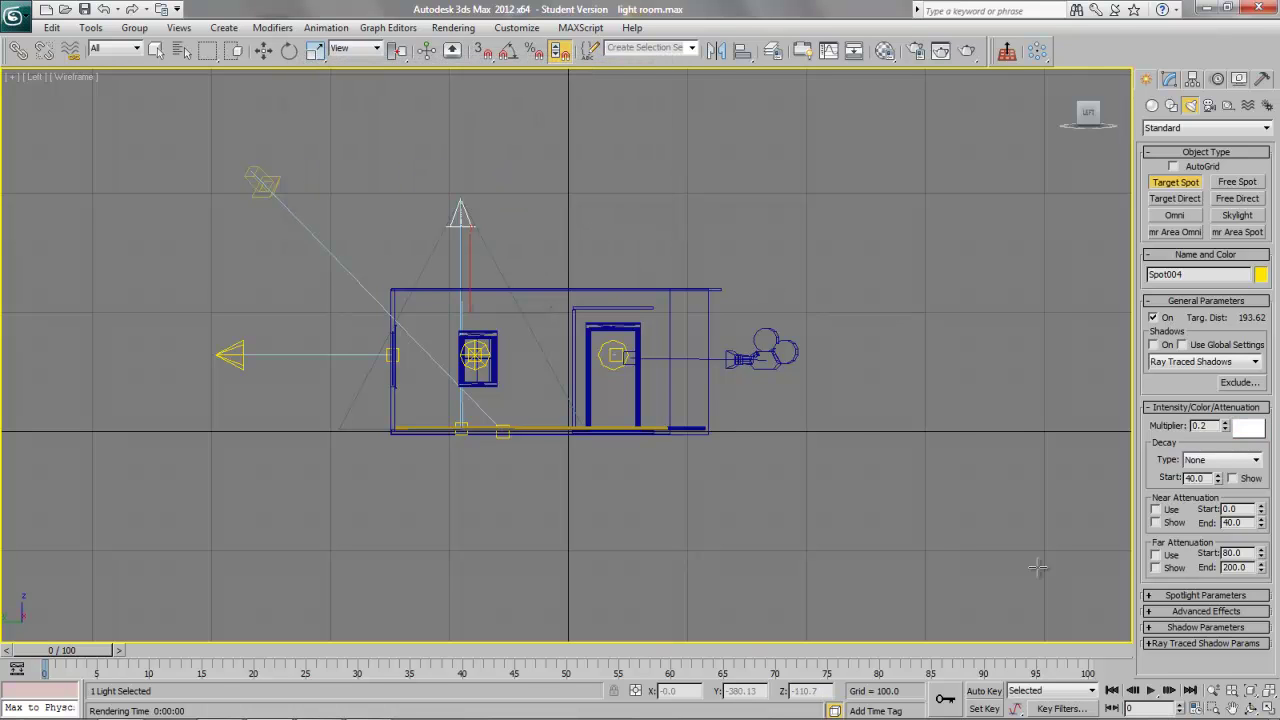
left_click(1218, 596)
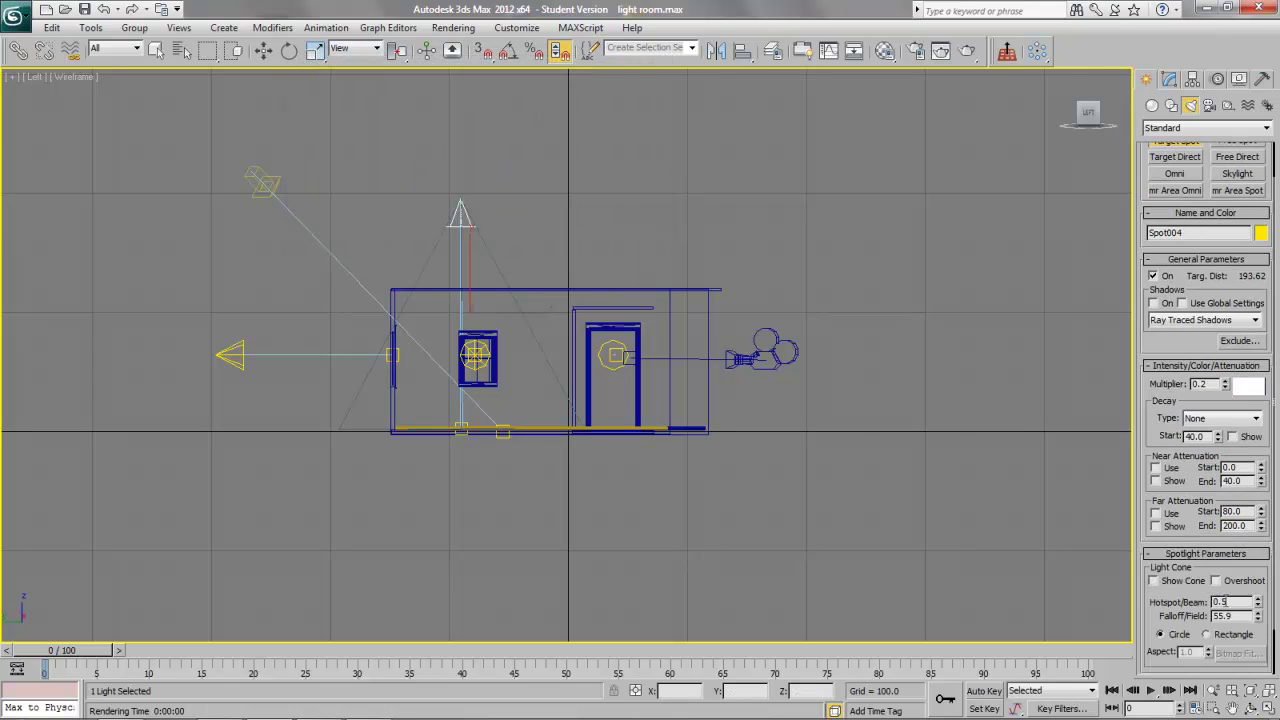
left_click_drag(1258, 620, 1258, 610)
left_click_drag(1240, 508, 1100, 200)
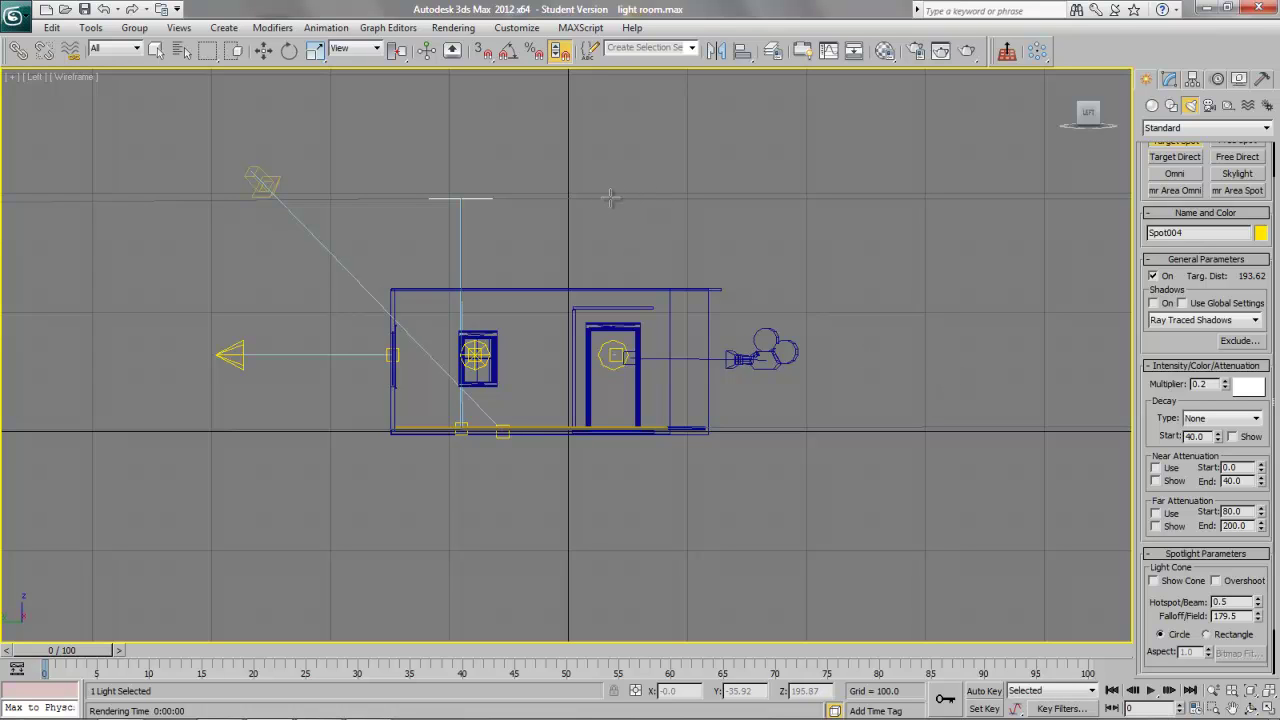
left_click_drag(619, 200, 622, 435)
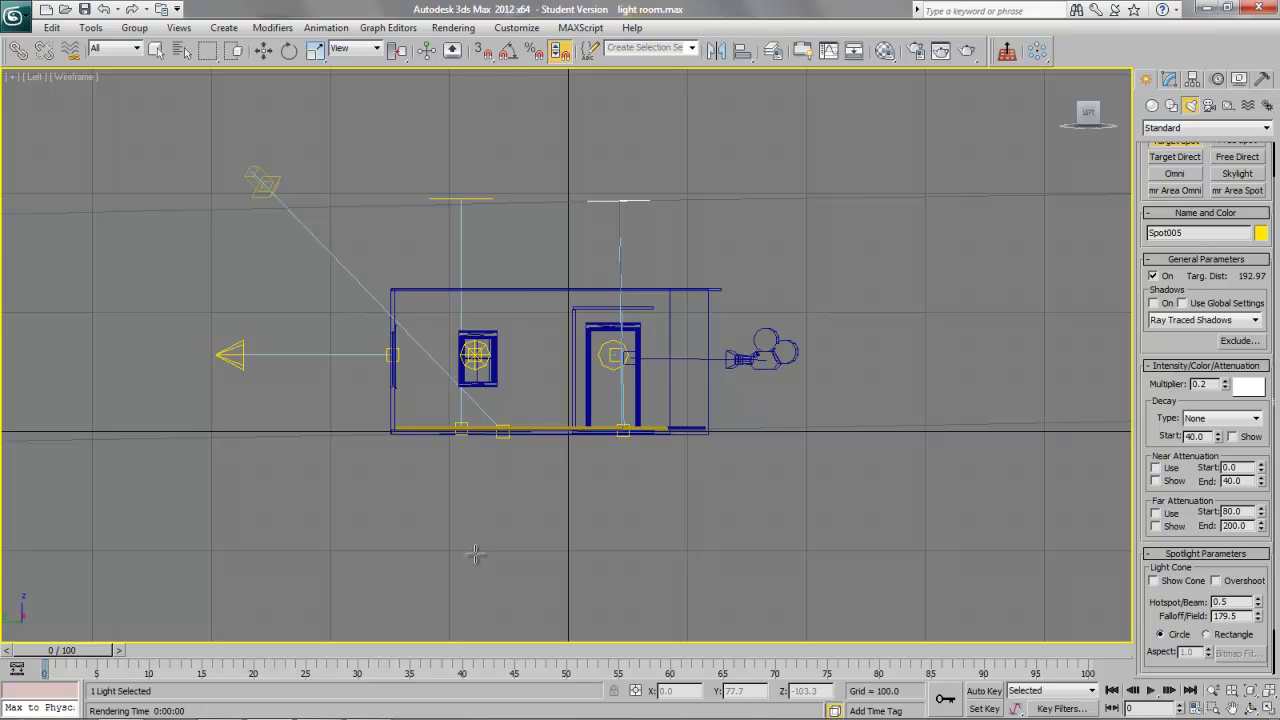
- Place an upward spot below the floor tinted RGB 201,194,185, then add a second one beside it
left_click_drag(475, 553, 475, 287)
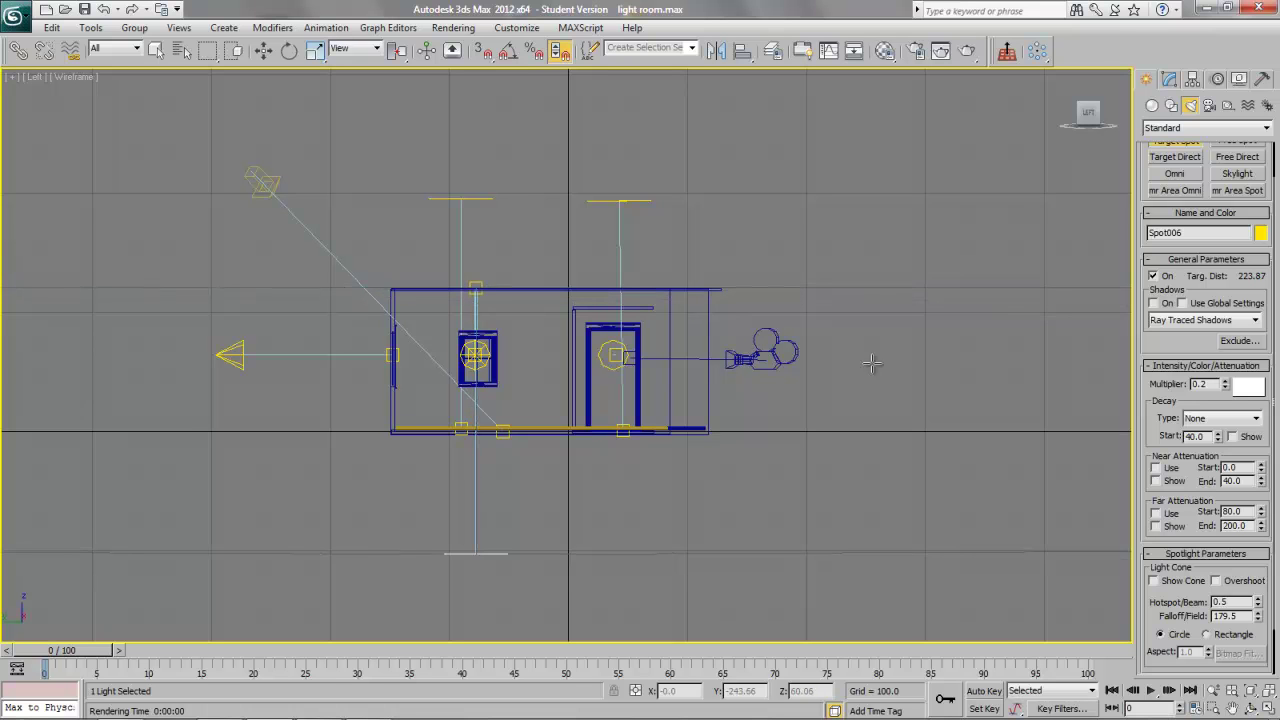
left_click(1250, 388)
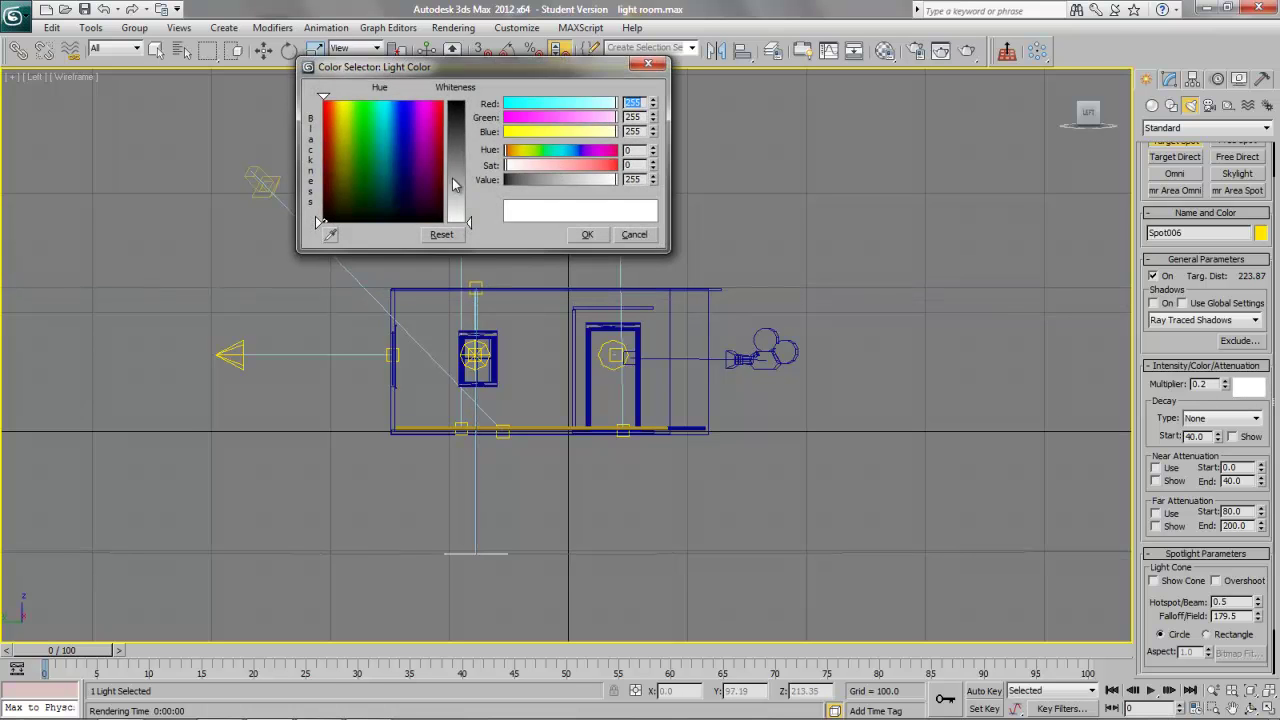
left_click(334, 195)
left_click_drag(465, 214, 462, 195)
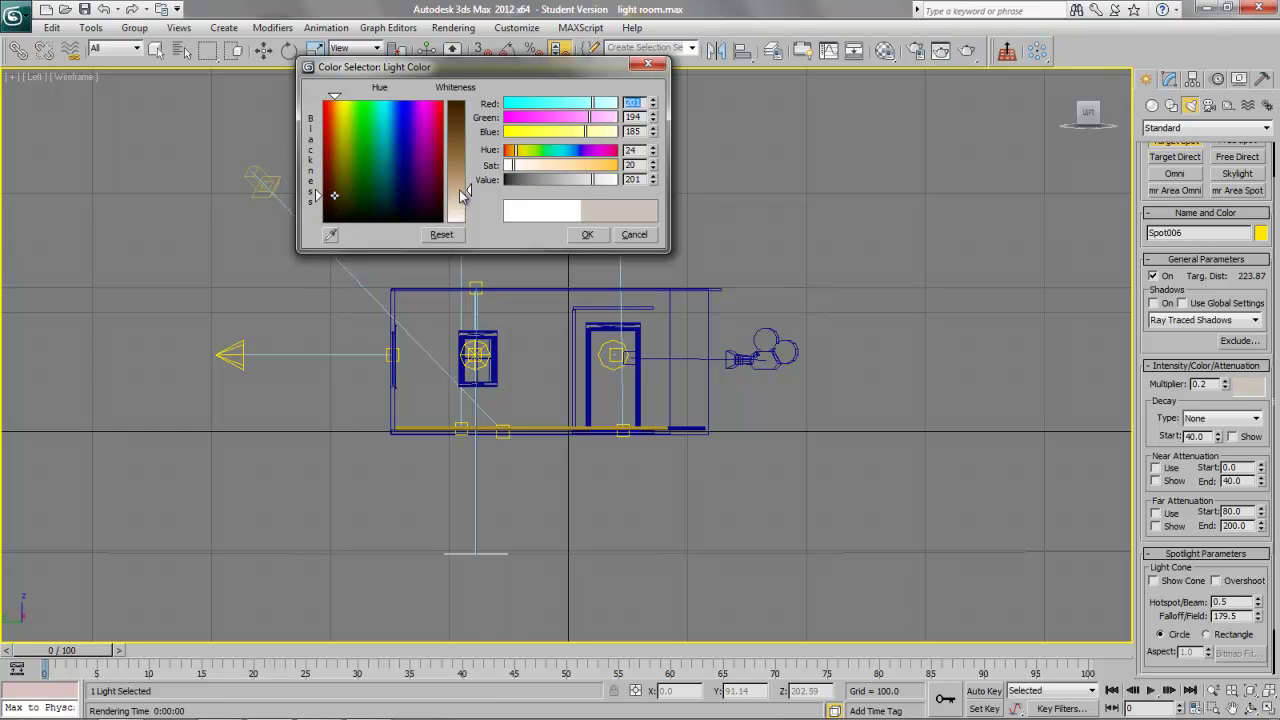
left_click(587, 234)
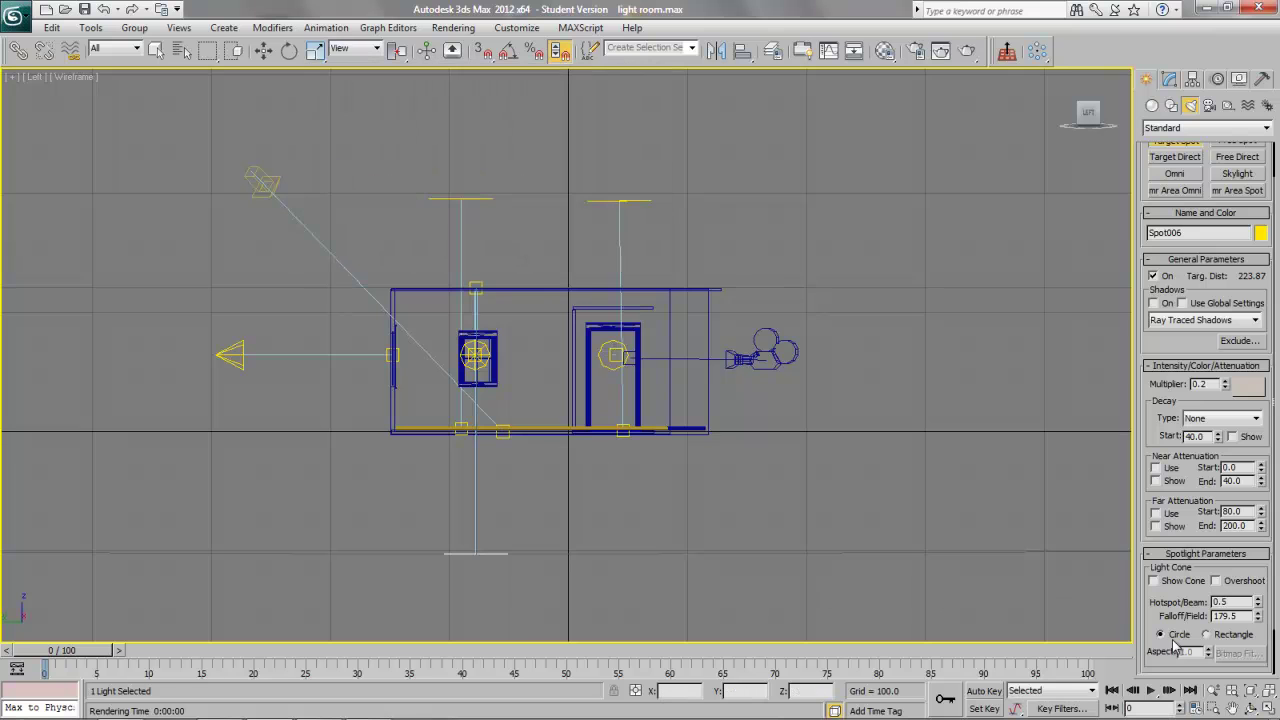
left_click_drag(615, 550, 617, 291)
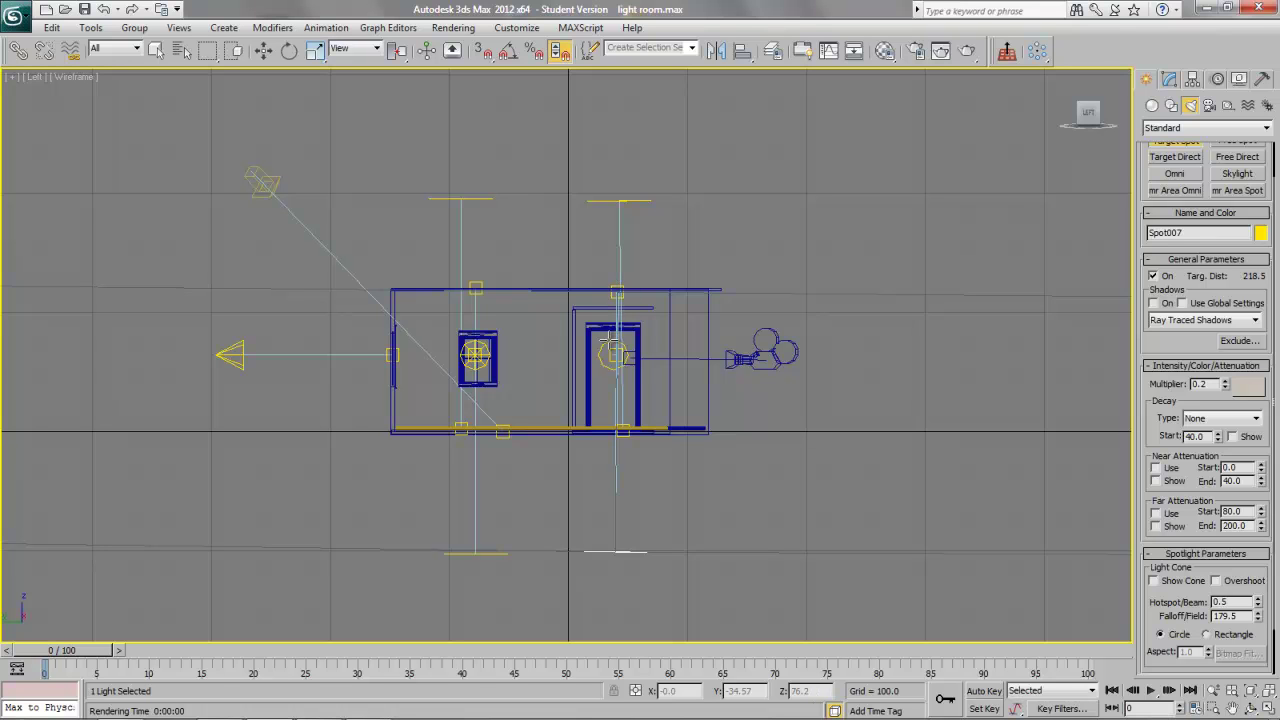
- Switch to the Top view, then to Camera01, render a test frame, and close the render window
key("t")
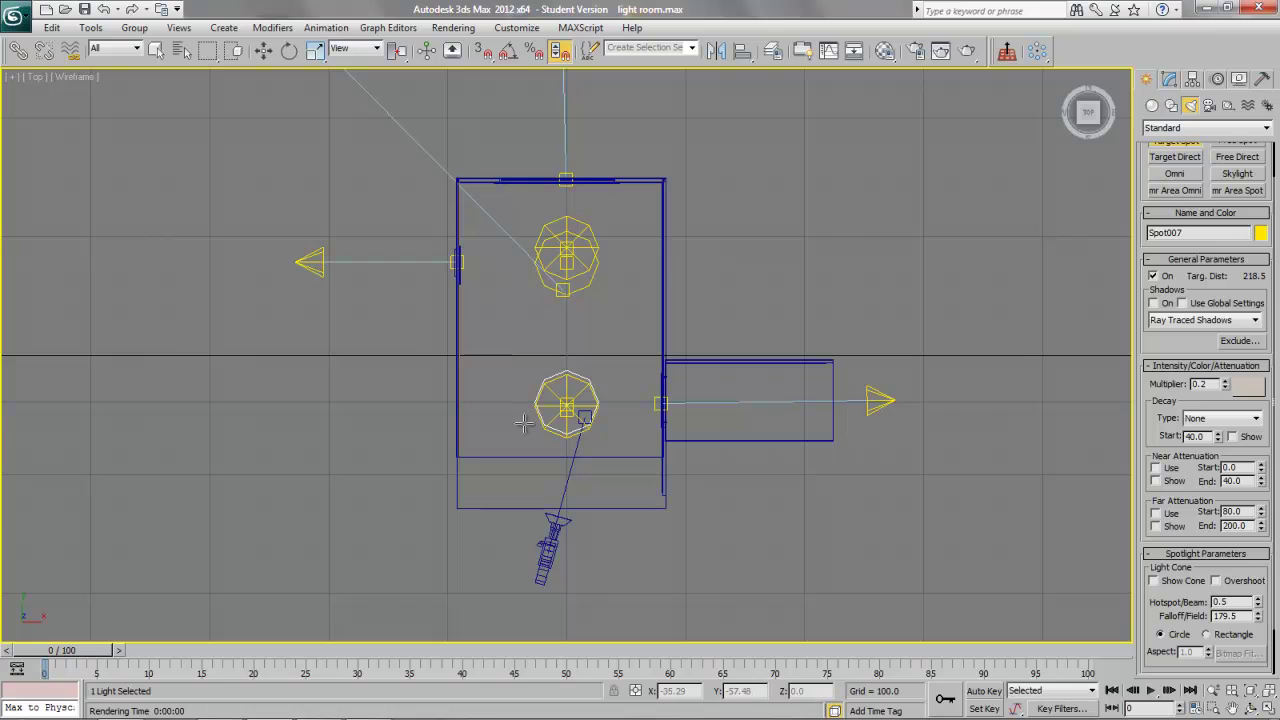
key("c")
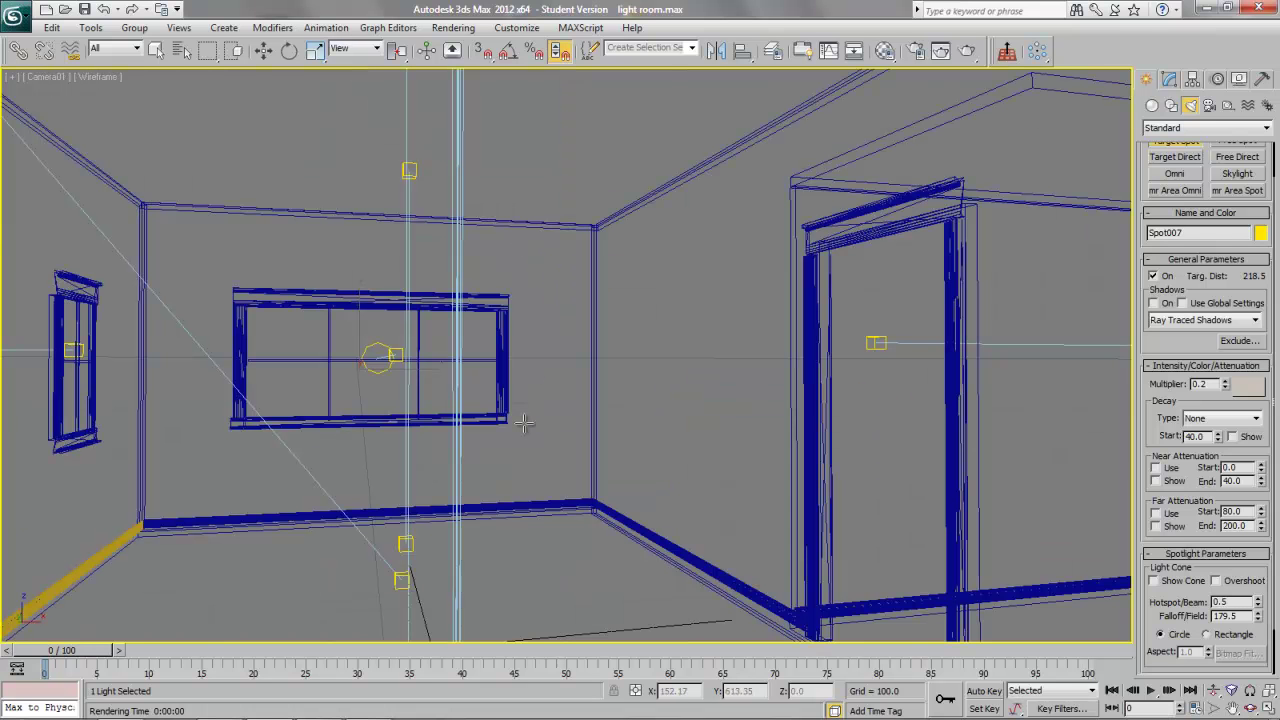
left_click(965, 51)
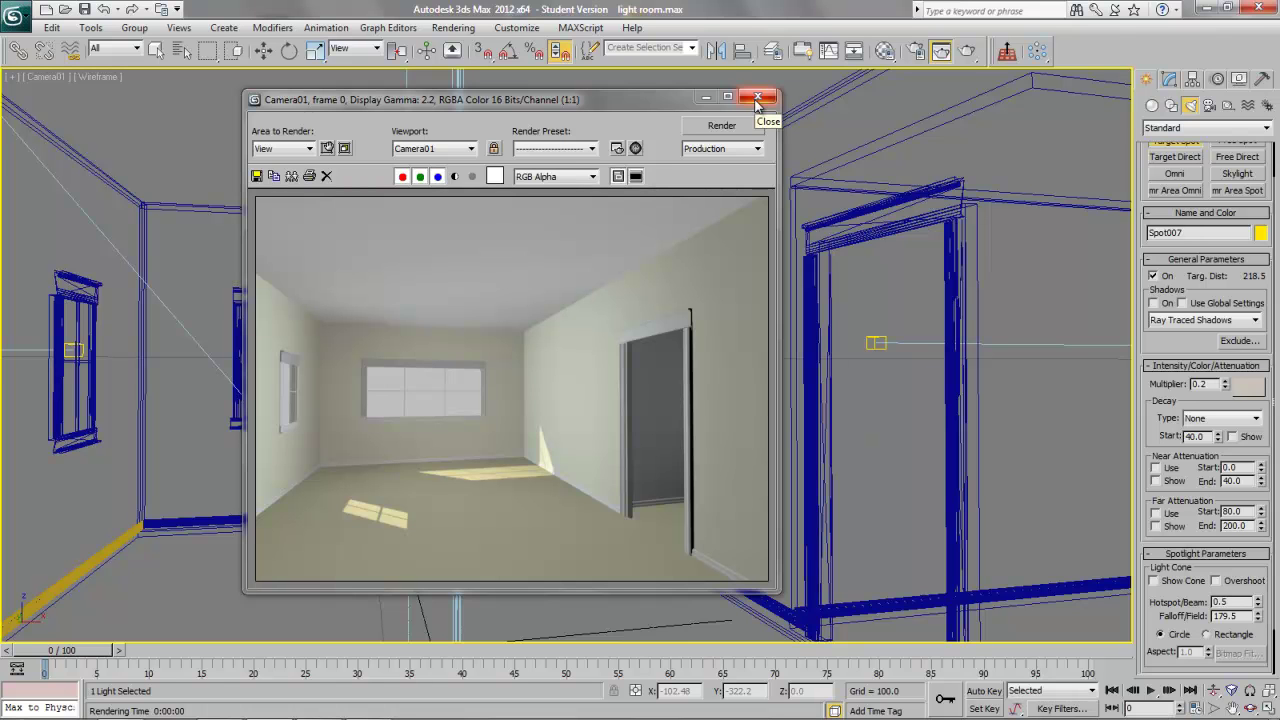
left_click(757, 98)
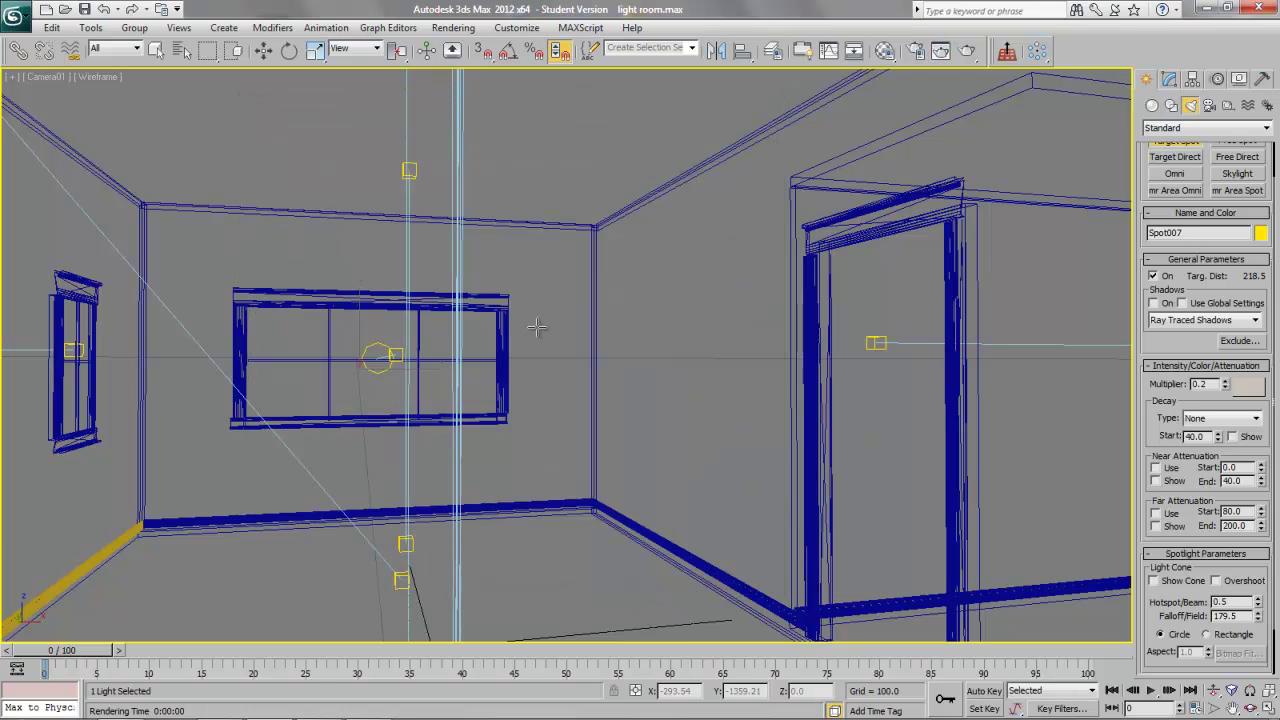
- Set the Environment background colour to pale teal-blue RGB 146,205,190
left_click(453, 27)
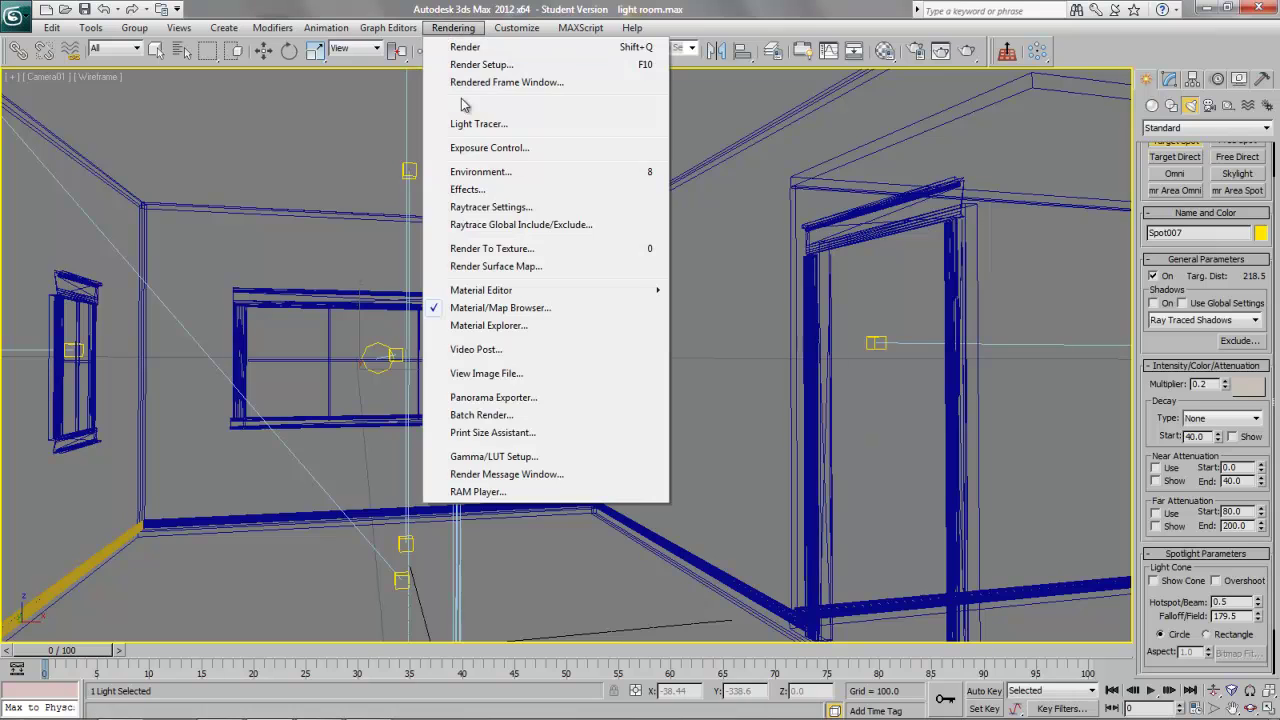
left_click(484, 173)
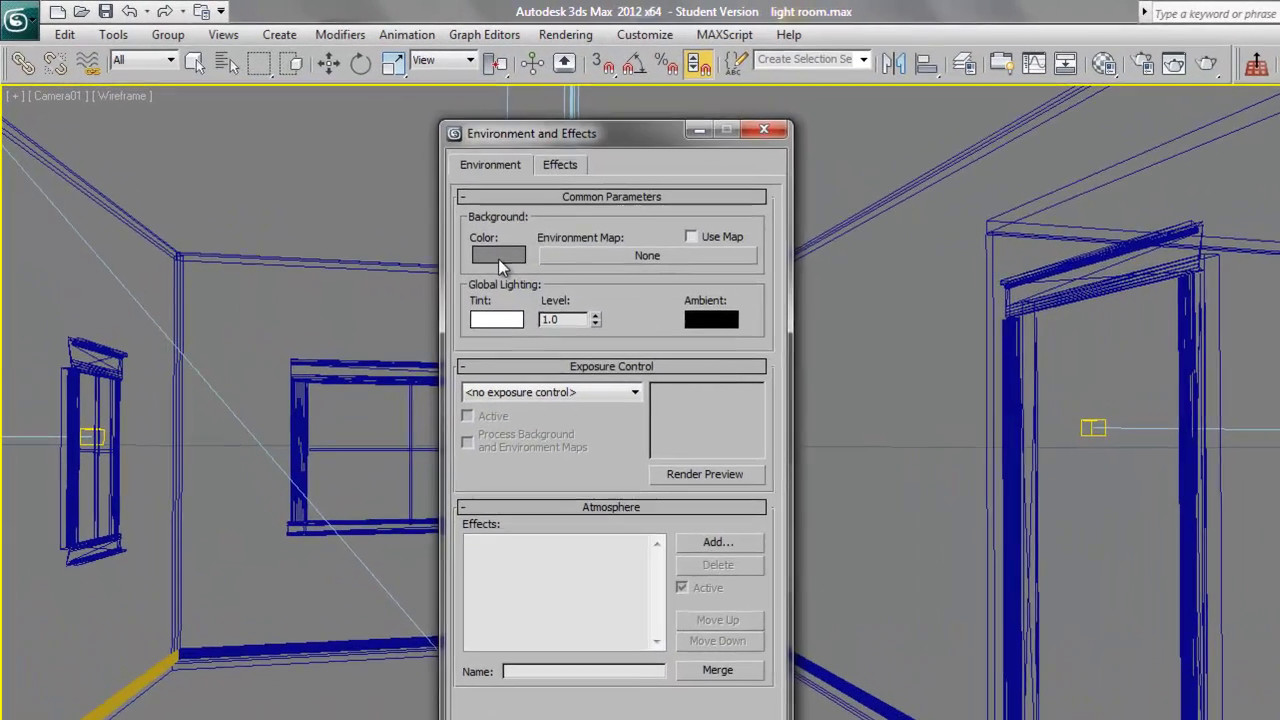
left_click(442, 229)
left_click(426, 197)
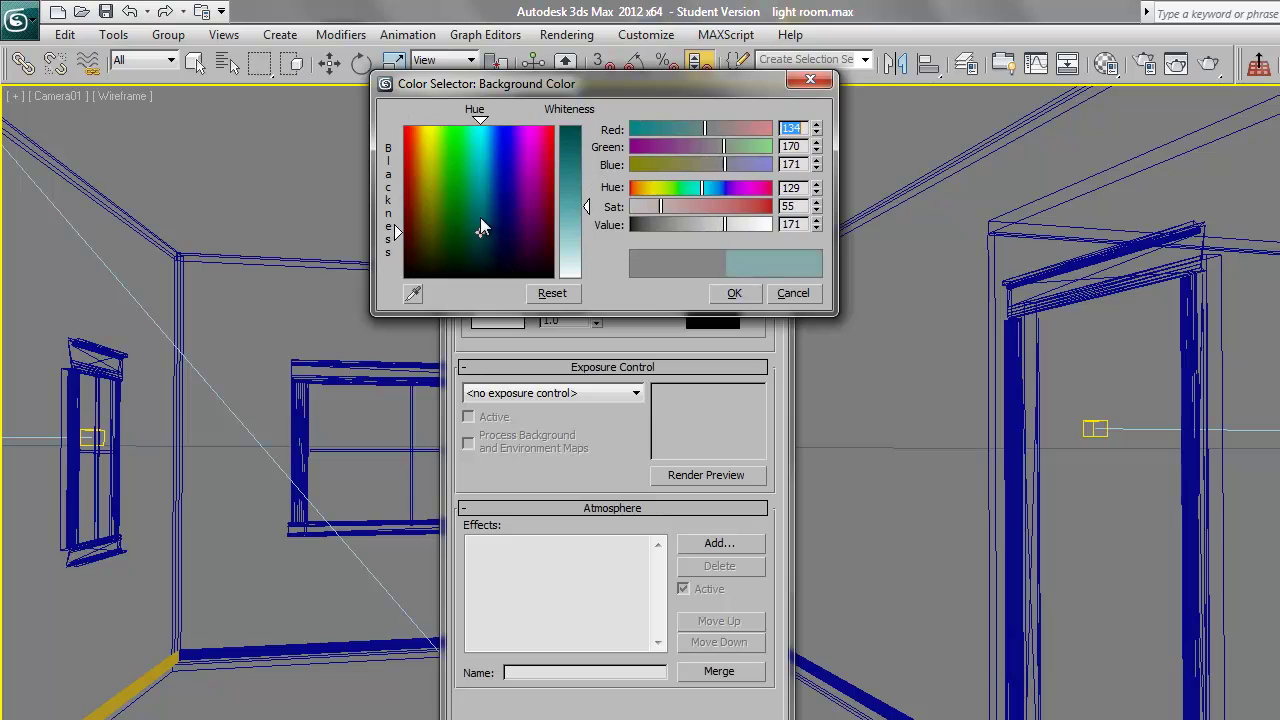
mouse_move(480, 219)
left_mouse_down()
mouse_move(480, 134)
mouse_move(477, 181)
left_mouse_up()
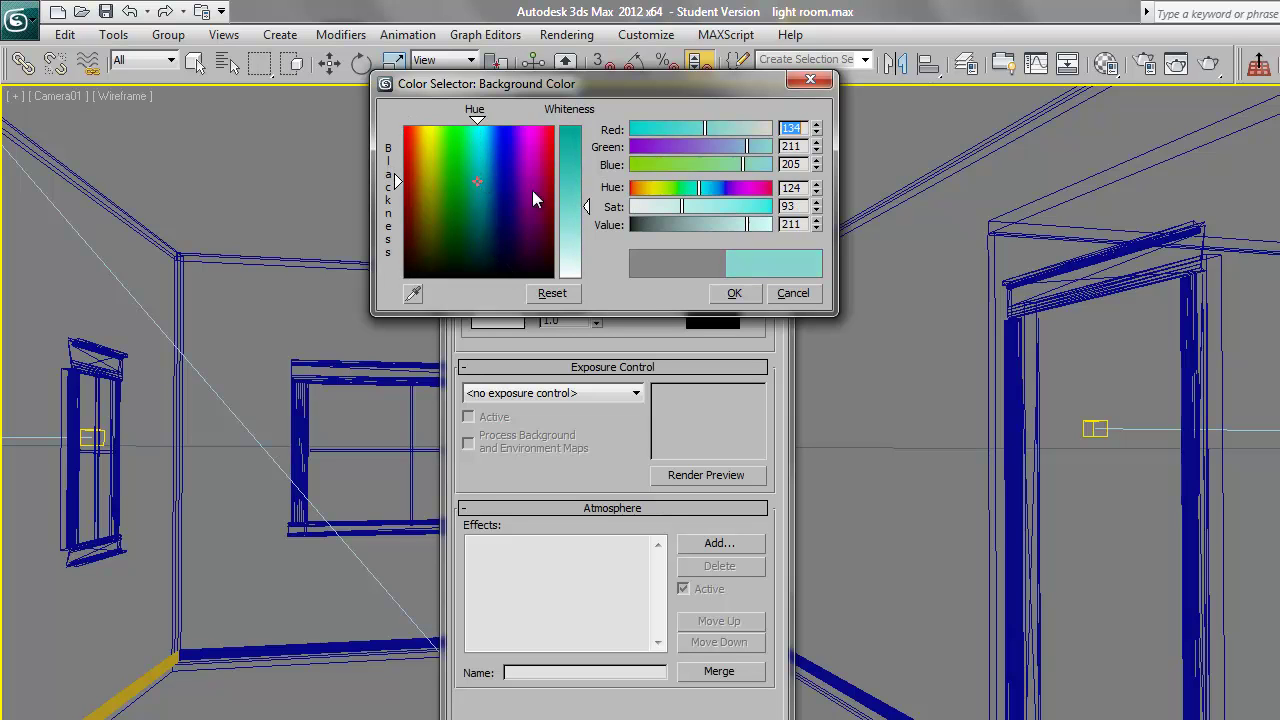
mouse_move(575, 206)
left_mouse_down()
mouse_move(575, 175)
mouse_move(575, 187)
left_mouse_up()
left_click(484, 187)
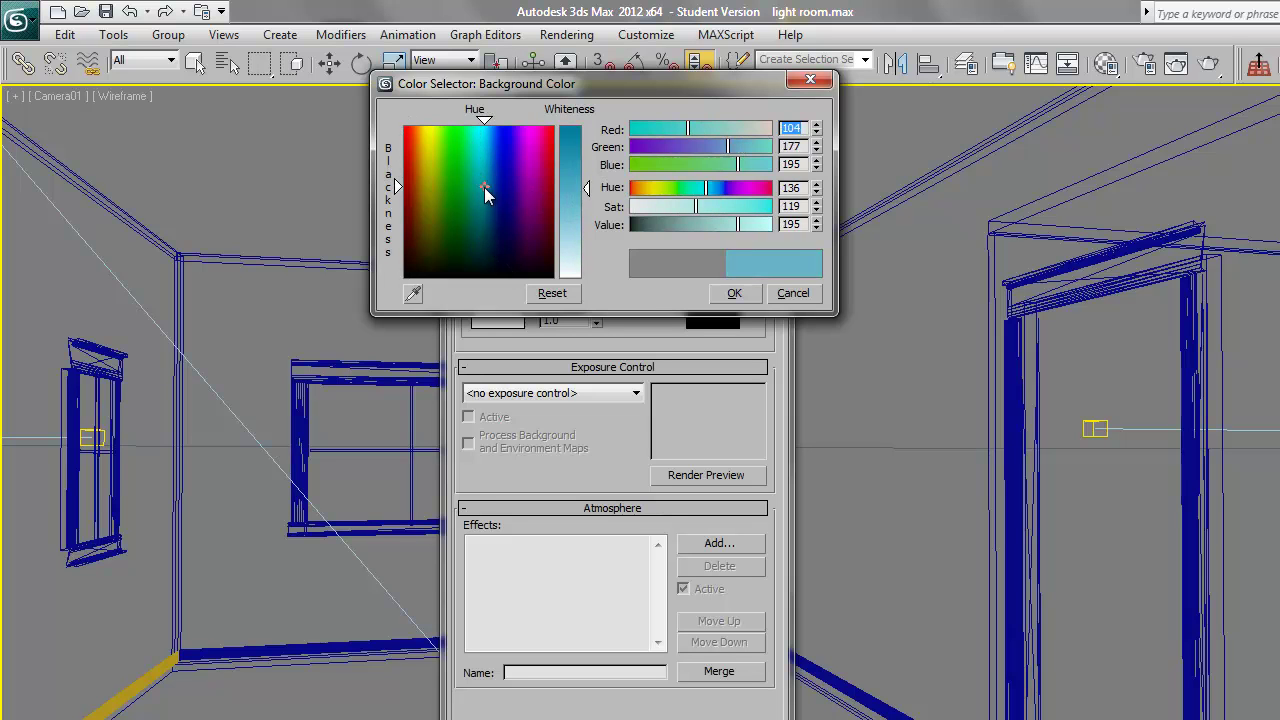
left_click_drag(484, 187, 473, 195)
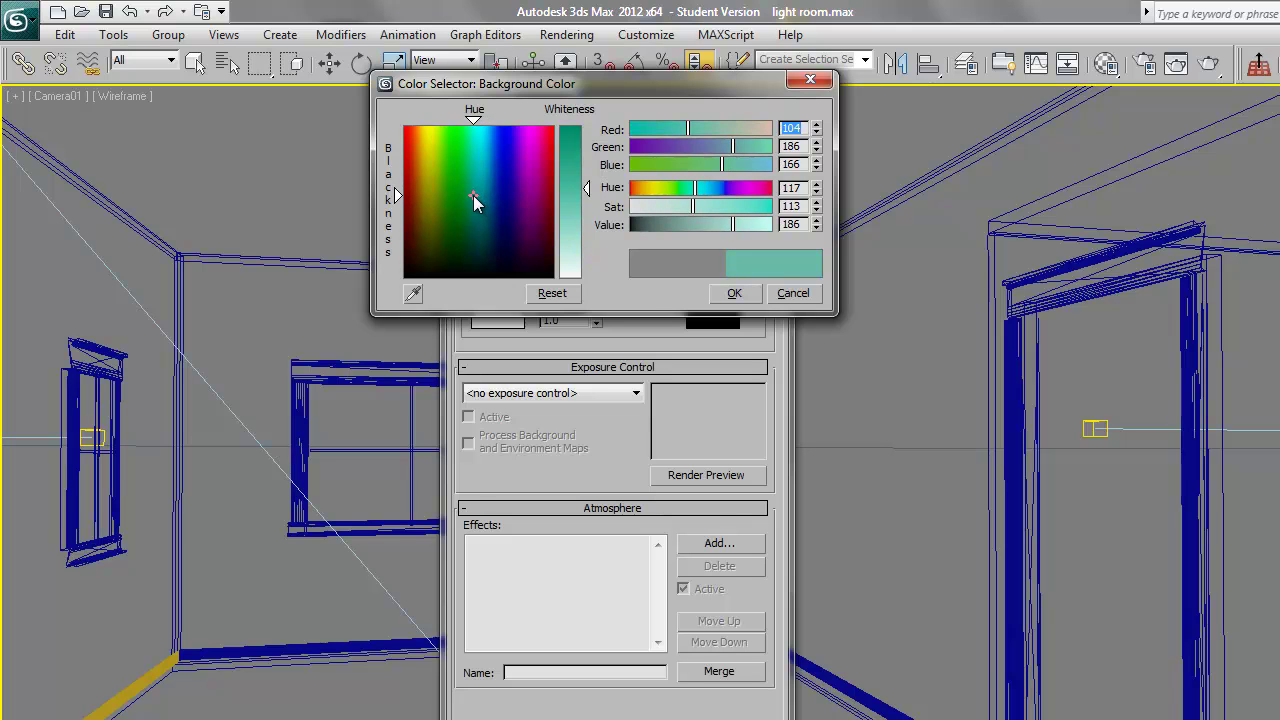
left_click_drag(568, 197, 572, 213)
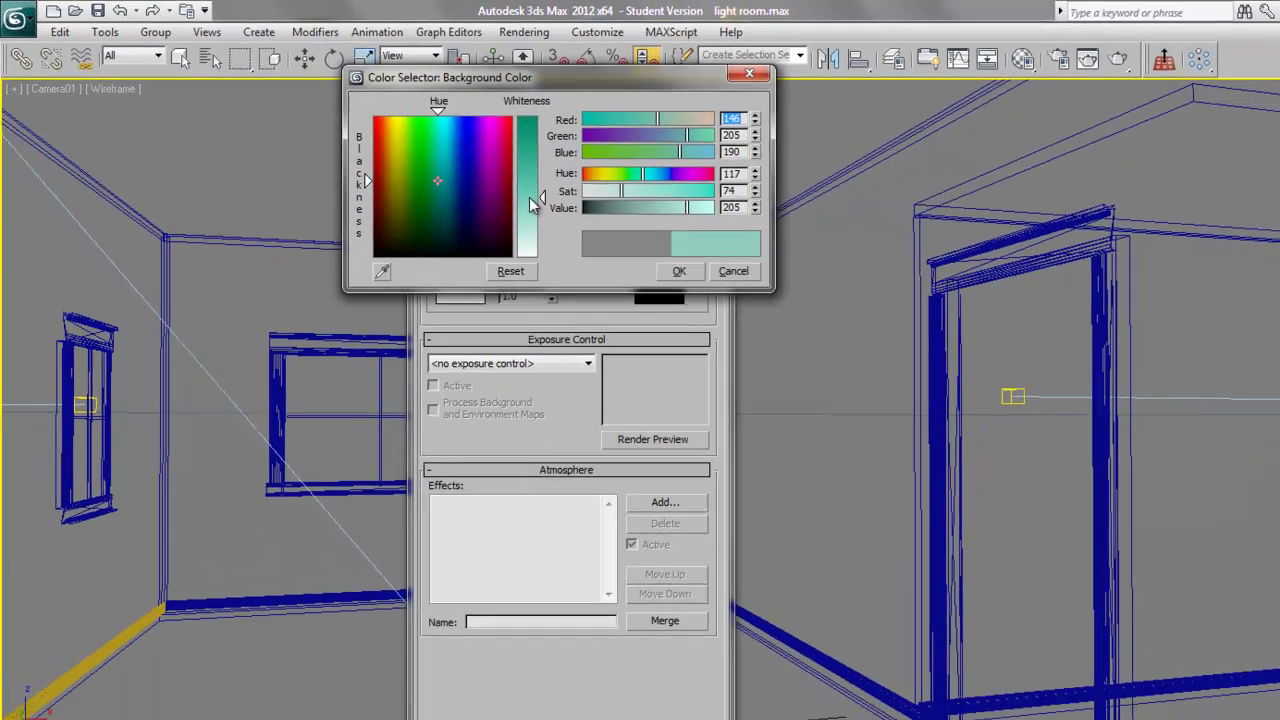
left_click(679, 271)
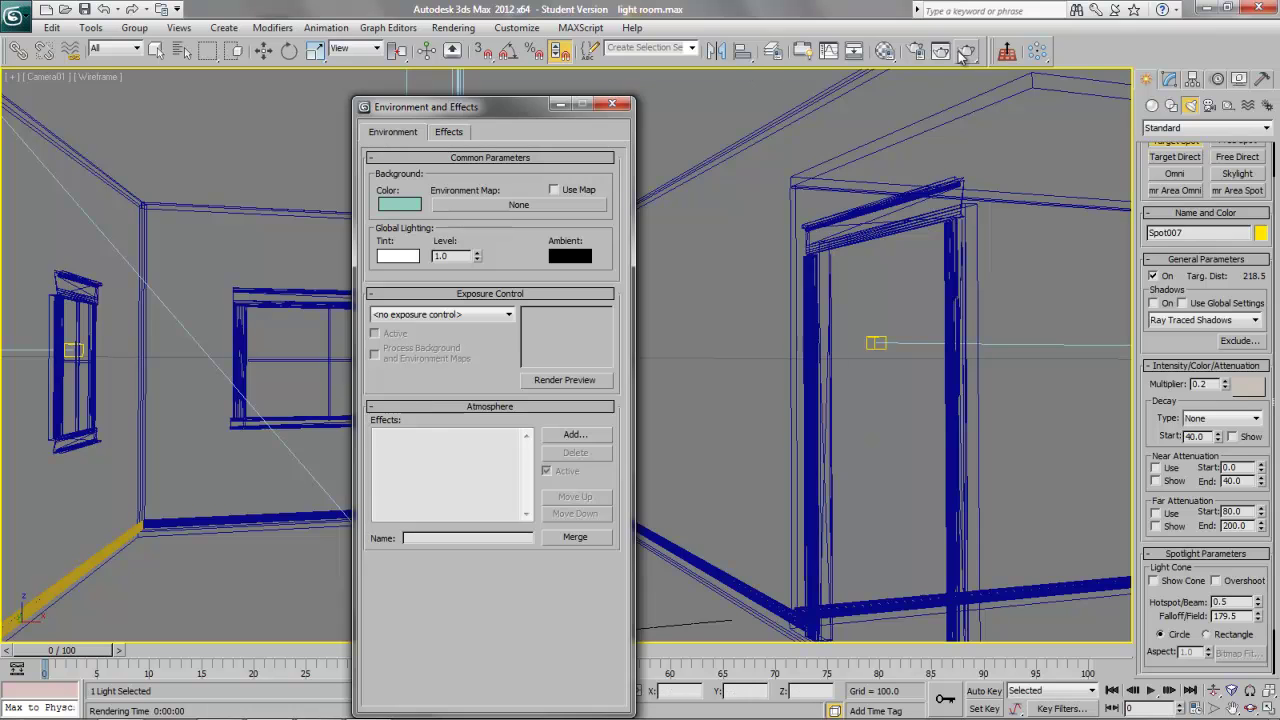
- Render the Camera01 view with the new pale background visible through the window
left_click(963, 53)
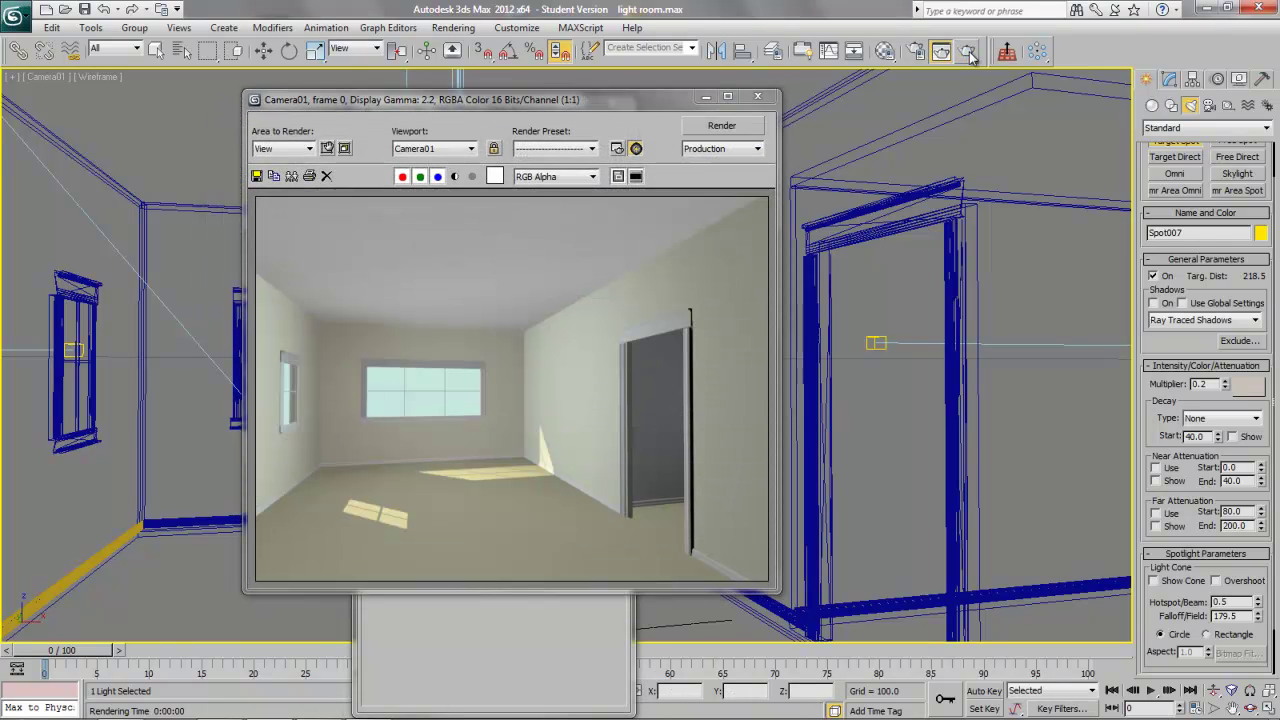